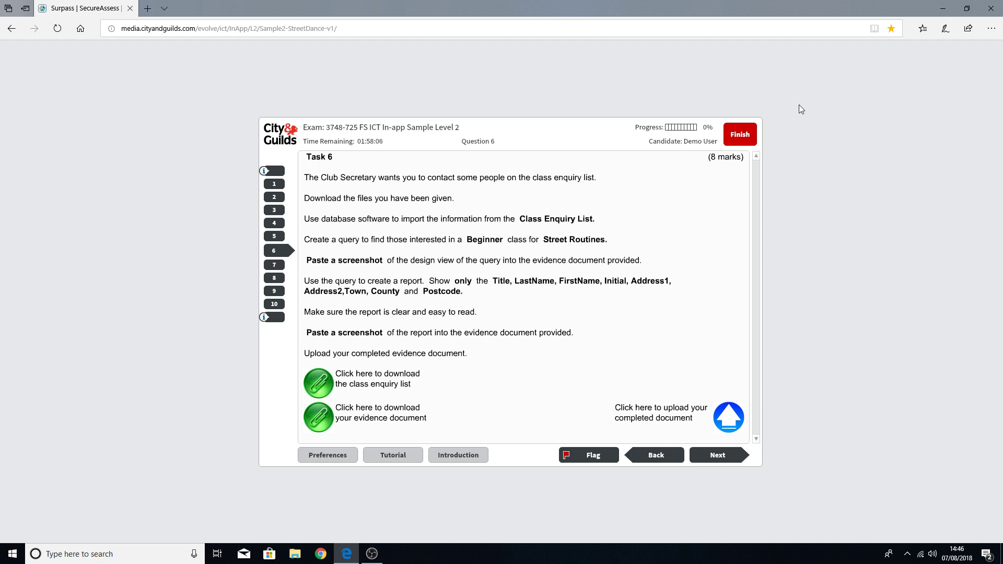
# Create a new 'Task 6' folder inside the desktop's sample 2 mock folder, then return to the exam page
pyautogui.click(944, 9)
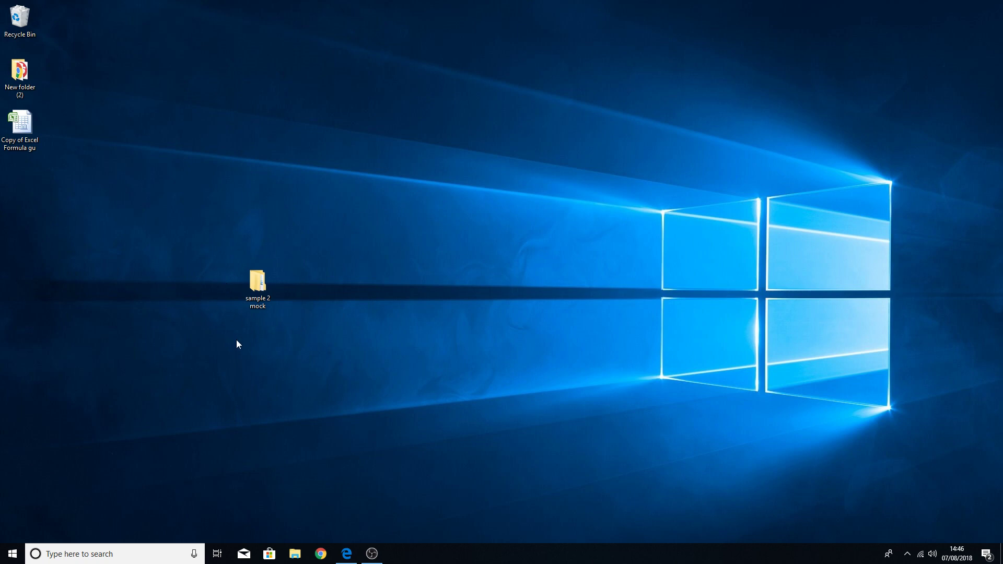
pyautogui.doubleClick(263, 297)
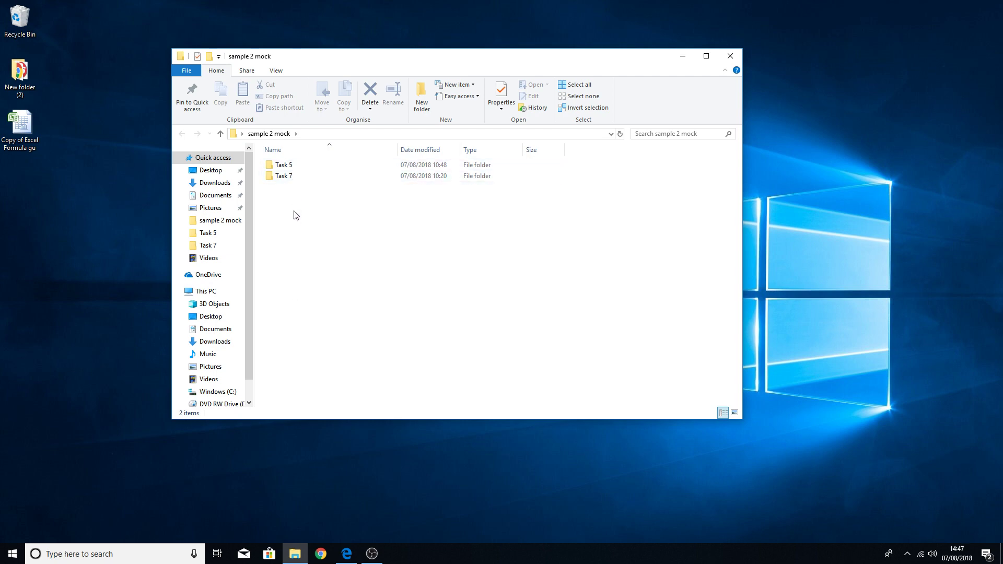
pyautogui.rightClick(294, 212)
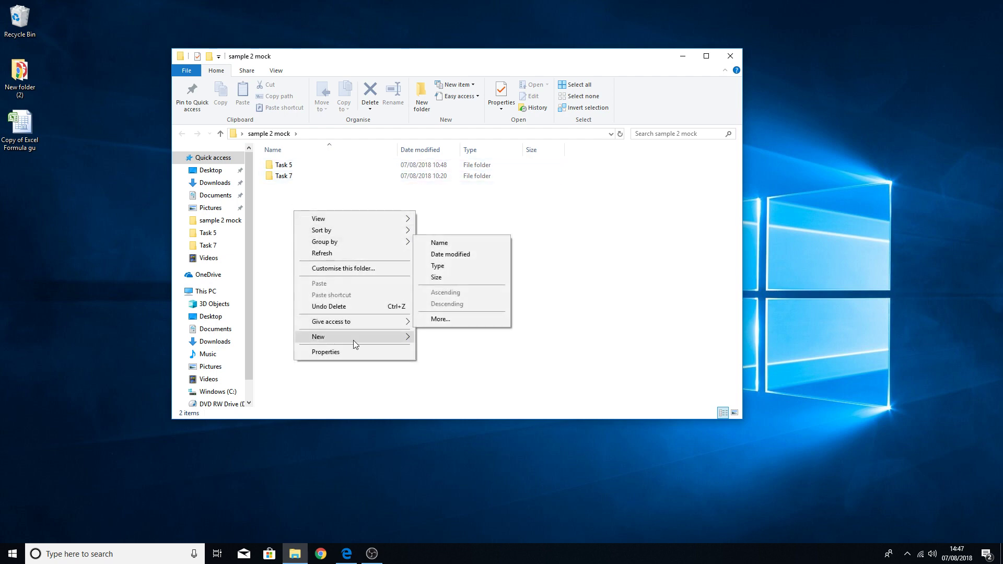
pyautogui.moveTo(356, 340)
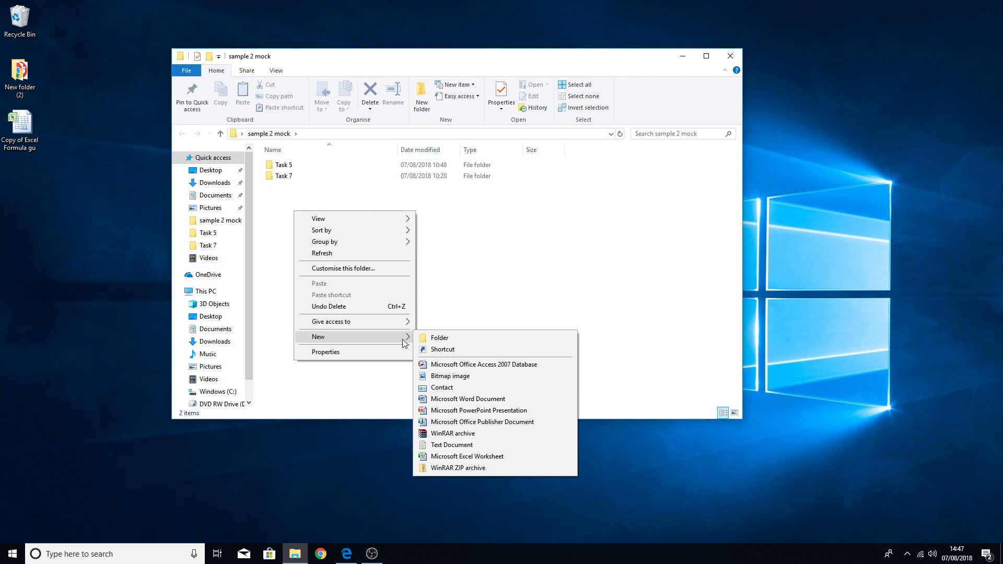
pyautogui.click(442, 340)
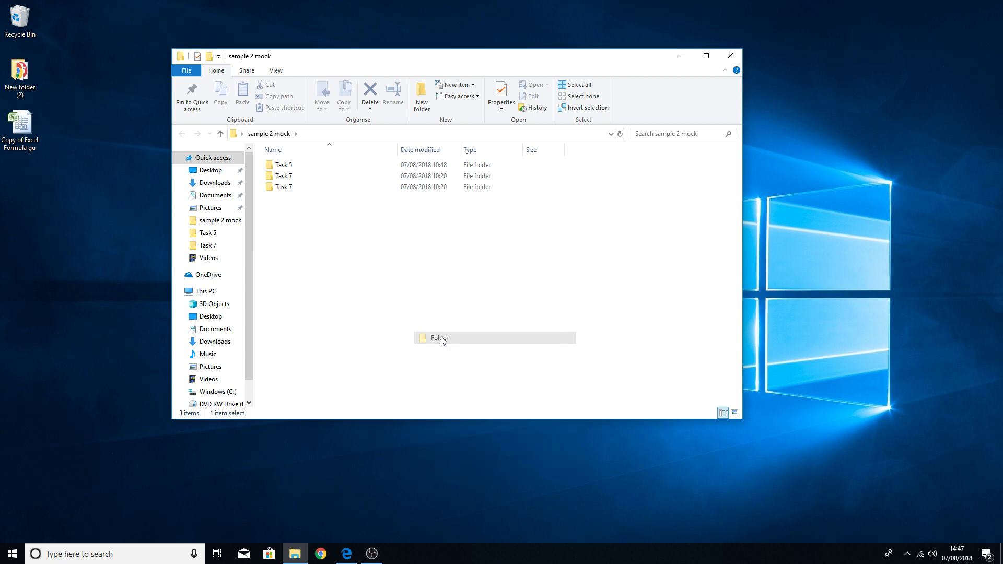
pyautogui.write('Ta')
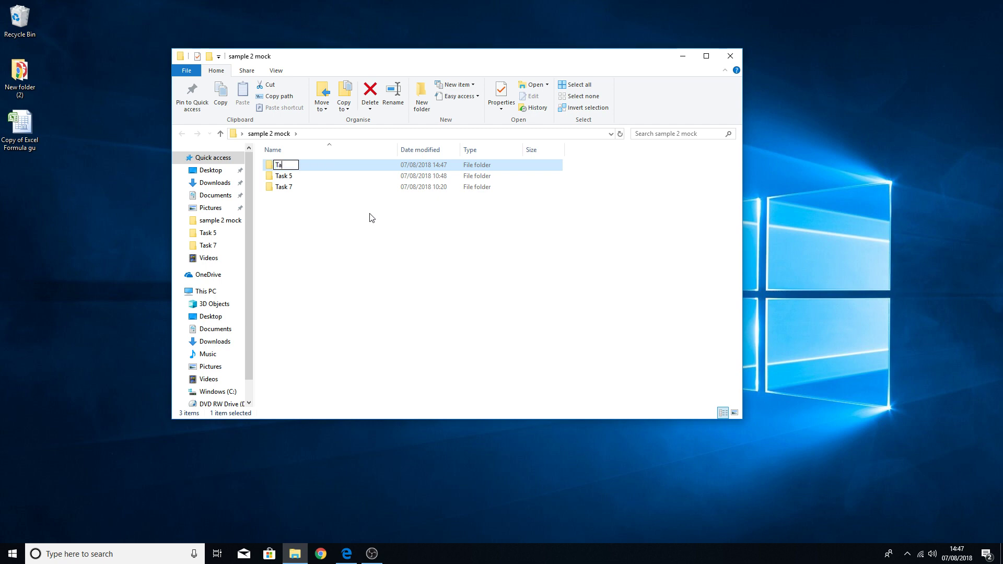
pyautogui.write('sk 6')
pyautogui.press('Return')
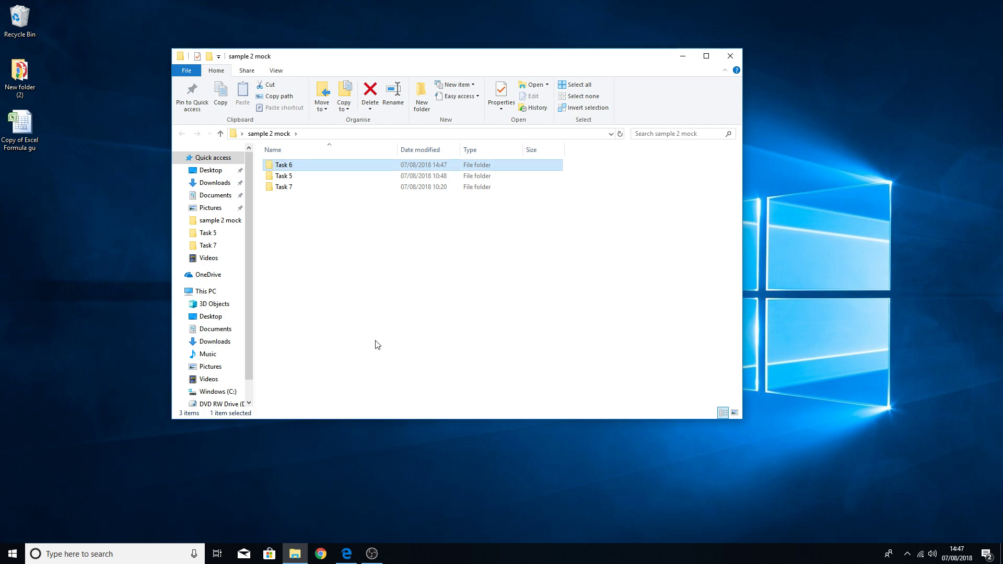
pyautogui.click(346, 554)
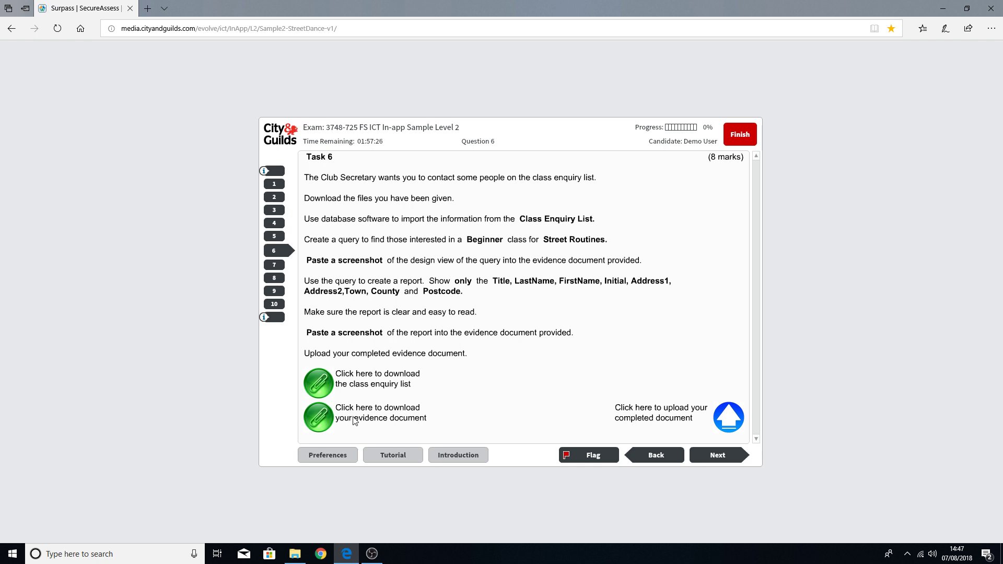
# Save the evidence document to sample 2 mock\Task 6 as 'Task 6 evidence document', then open the class enquiry list
pyautogui.click(326, 423)
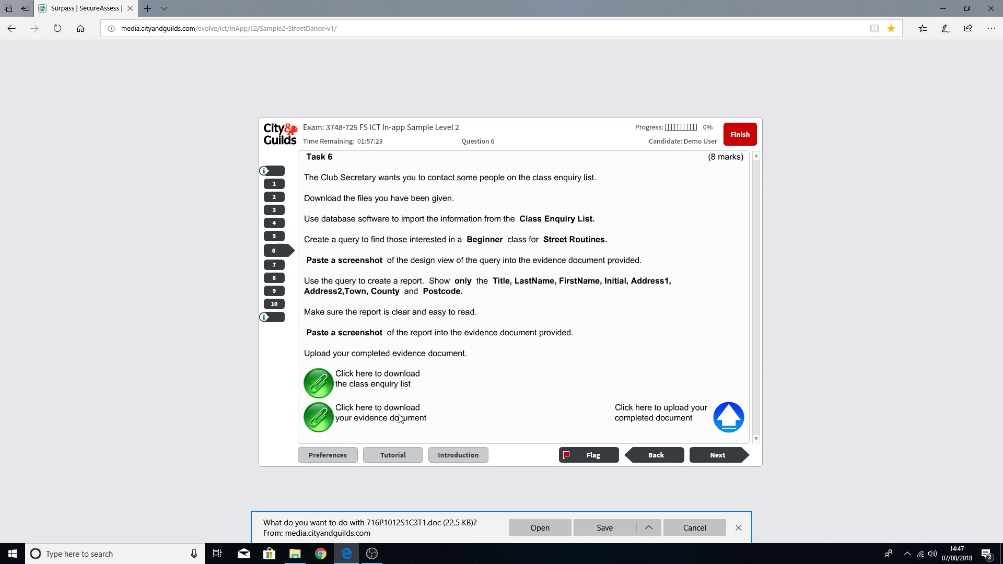
pyautogui.click(649, 528)
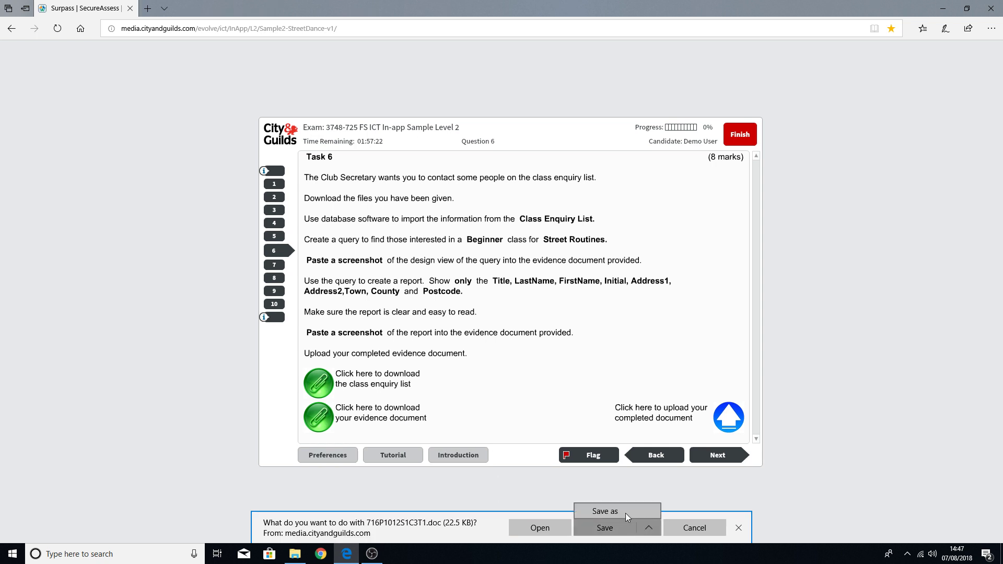
pyautogui.click(626, 513)
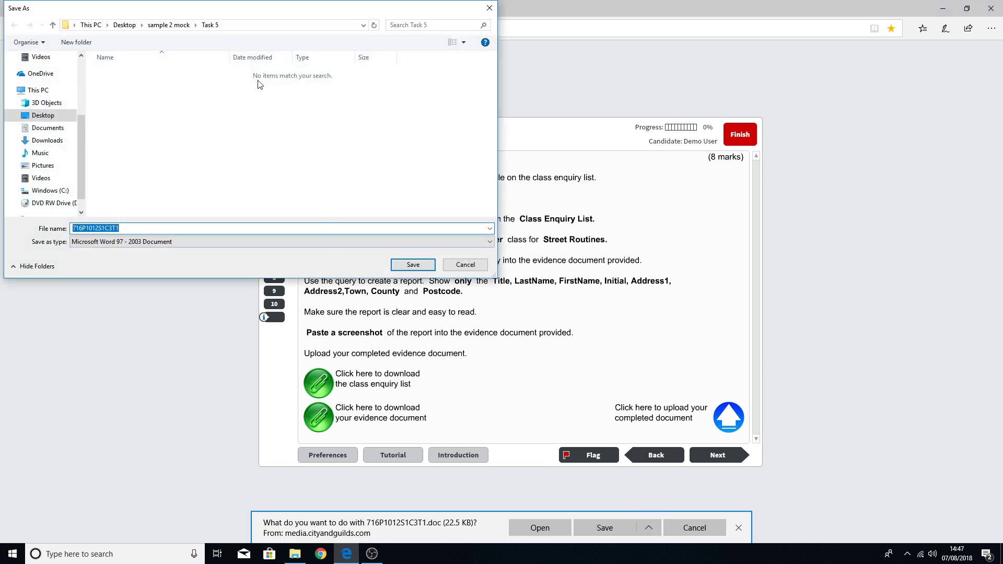
pyautogui.click(169, 25)
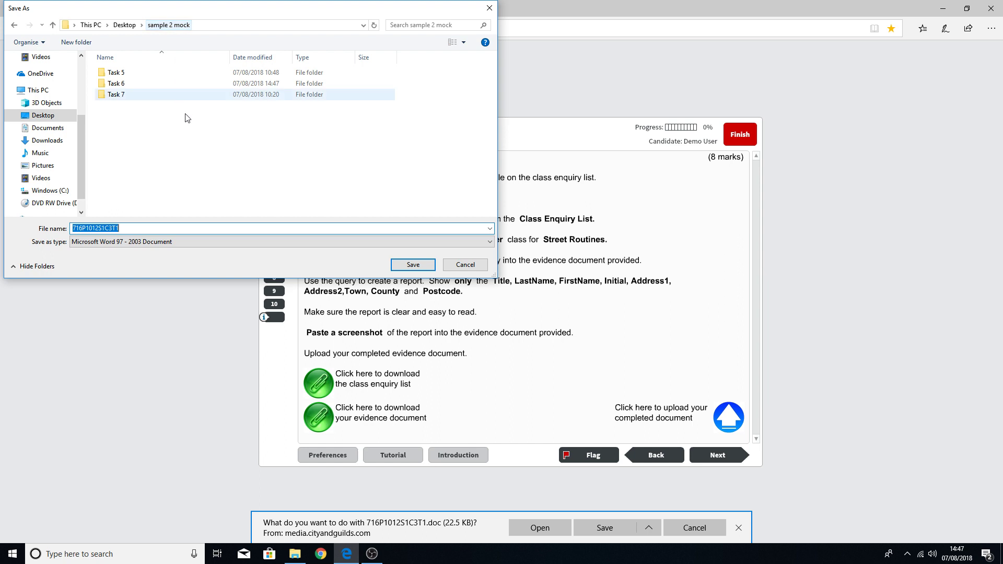
pyautogui.doubleClick(120, 83)
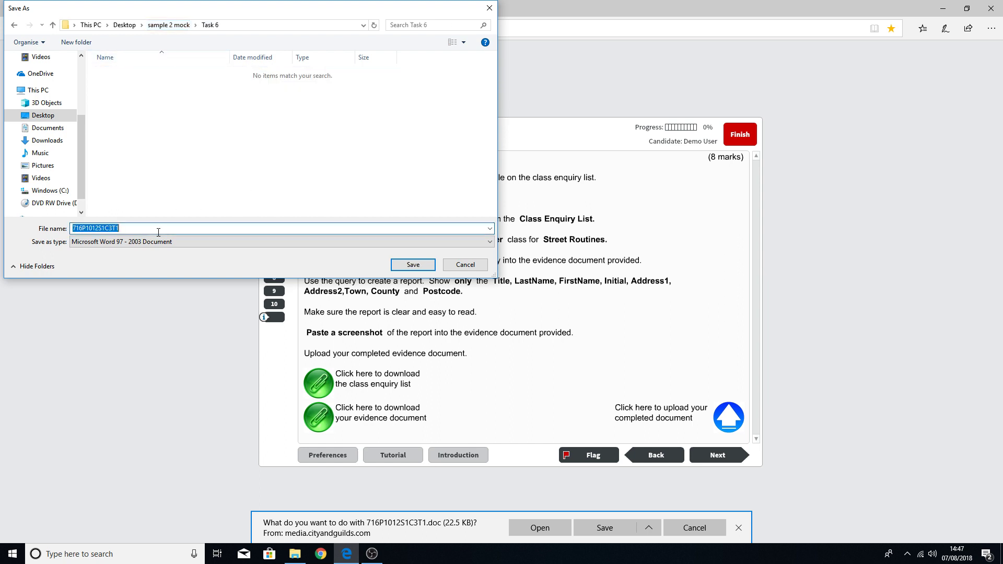
pyautogui.write('Task 6 evidence document')
pyautogui.press('Return')
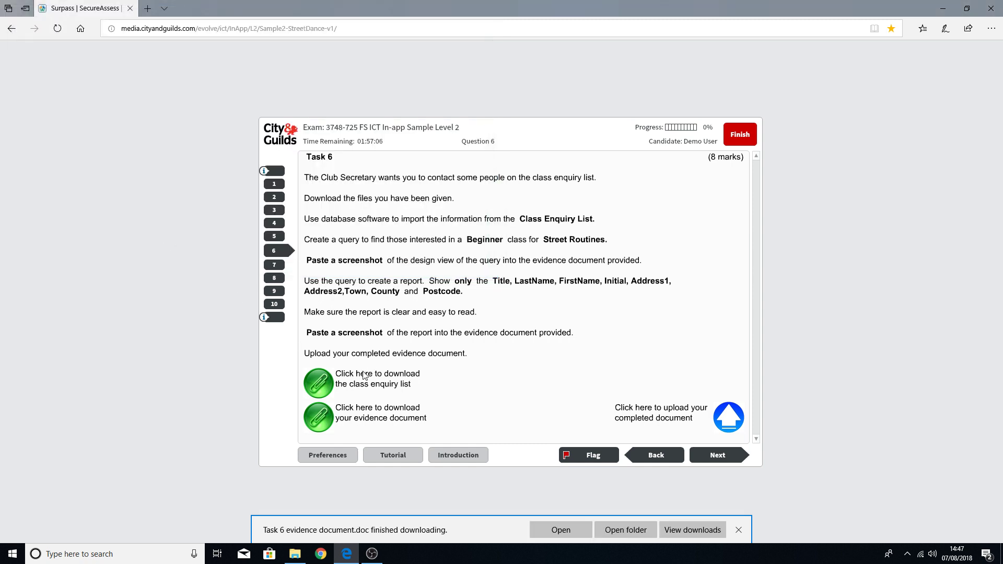
pyautogui.click(738, 530)
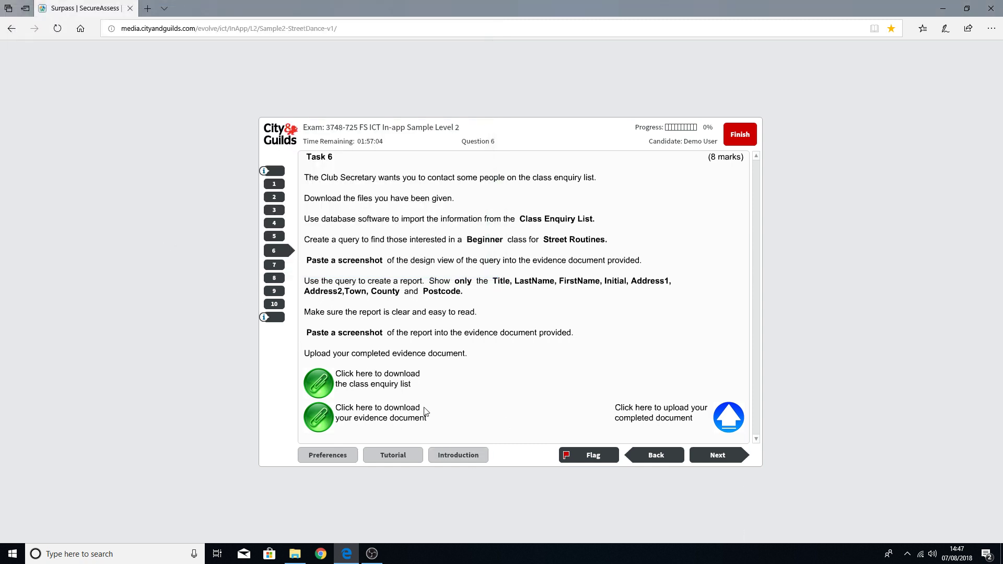
pyautogui.click(320, 386)
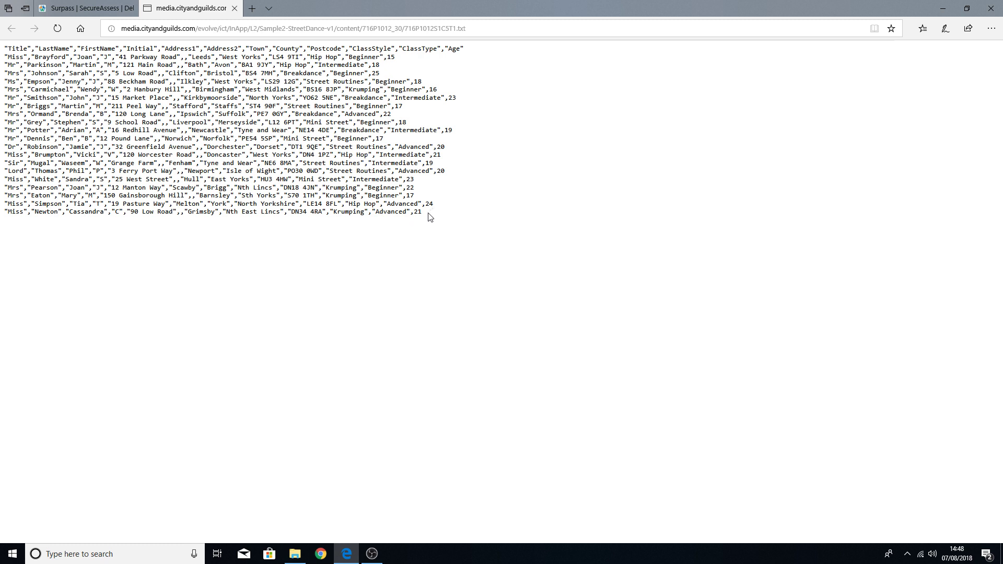
# Copy all the class enquiry records, from the Title–Age header through the 20 data rows
pyautogui.moveTo(429, 216); pyautogui.dragTo(2, 51)
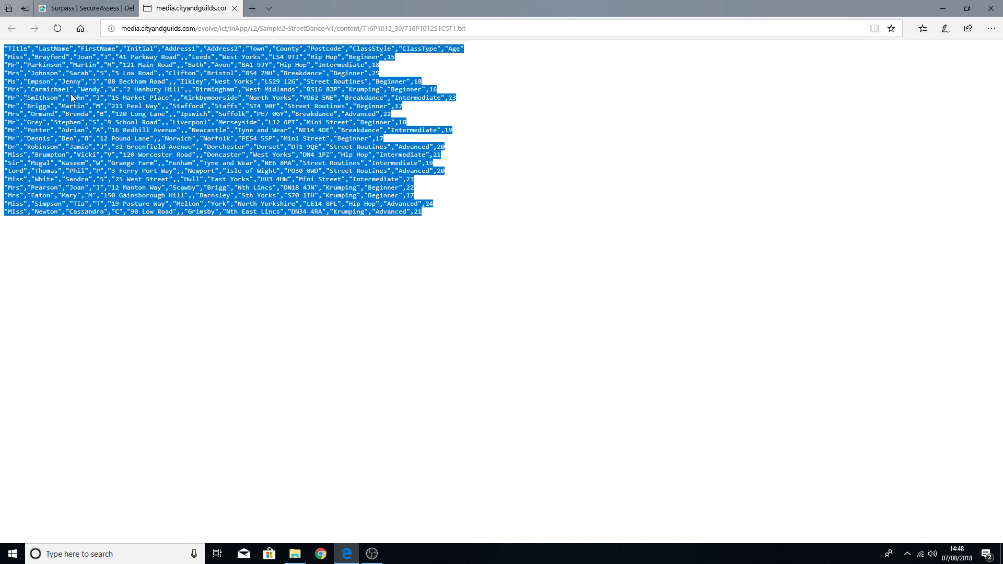
pyautogui.rightClick(234, 152)
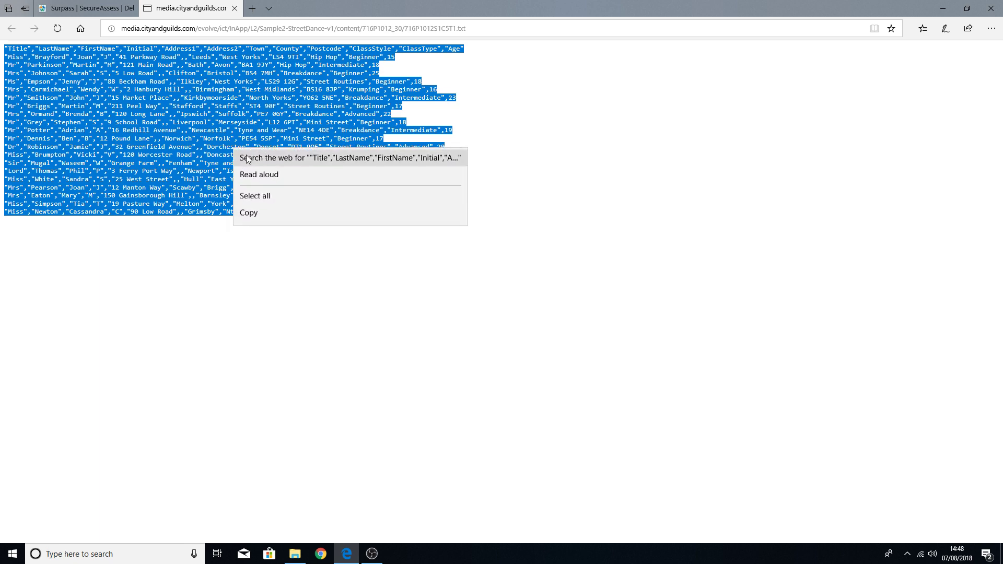
pyautogui.click(260, 216)
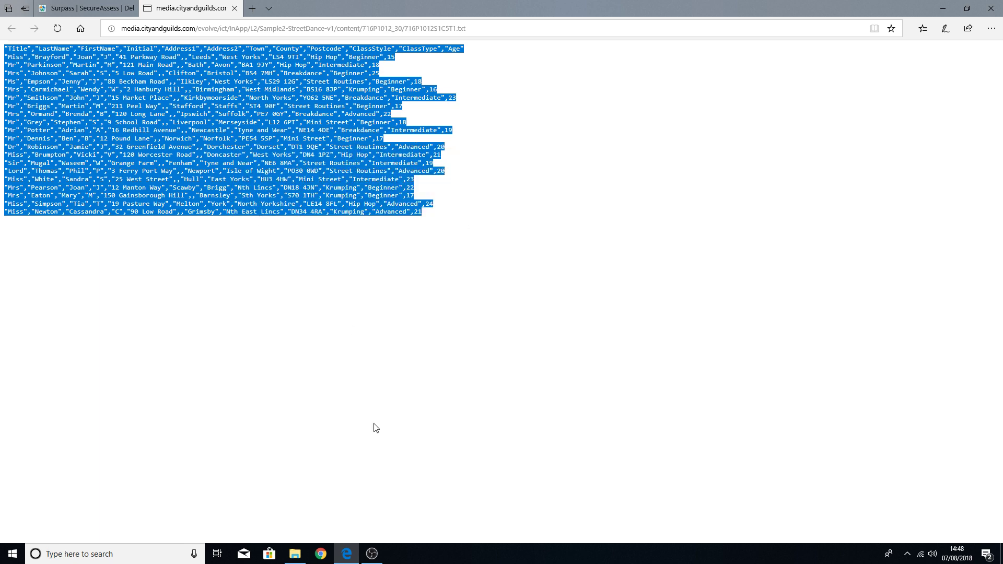
# Create an empty text document named 'Class Enquiry List' in the Task 6 folder
pyautogui.click(294, 555)
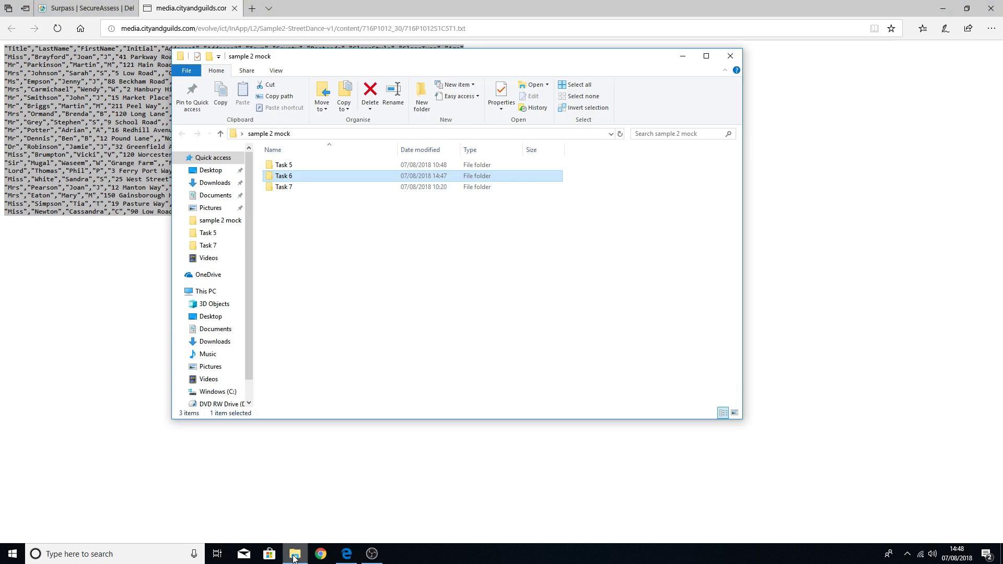
pyautogui.doubleClick(304, 180)
pyautogui.rightClick(315, 206)
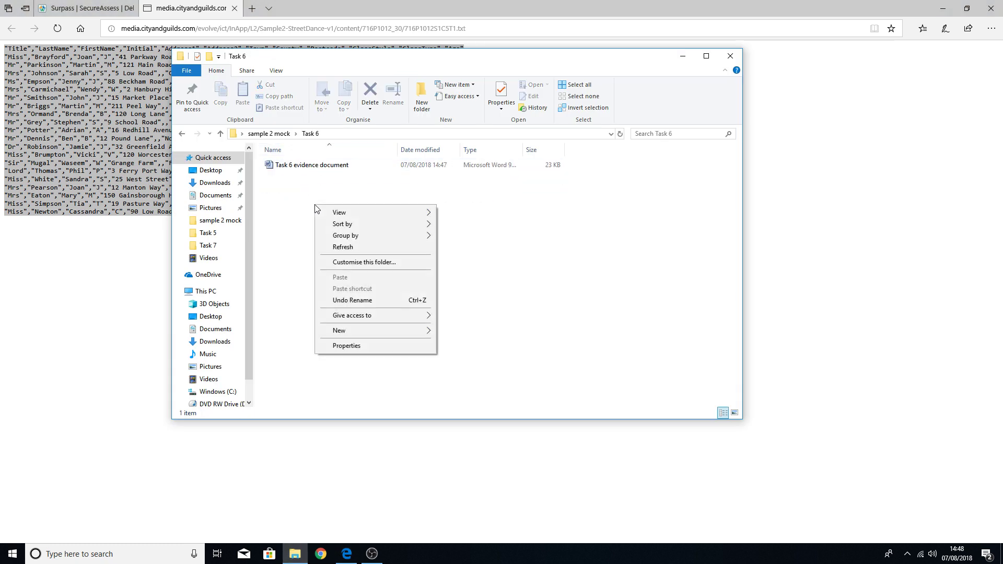
pyautogui.moveTo(371, 332)
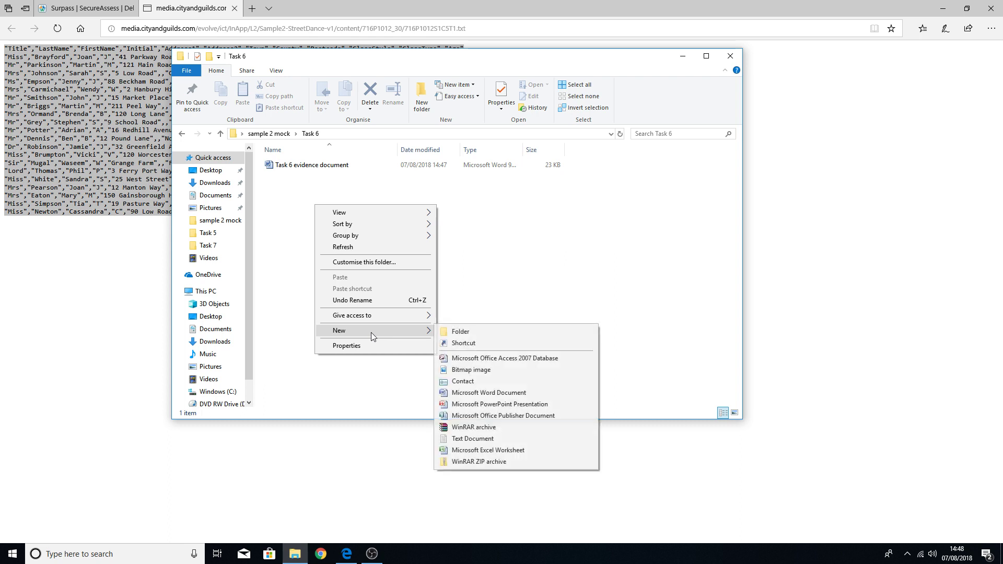
pyautogui.click(475, 440)
pyautogui.write('Cla')
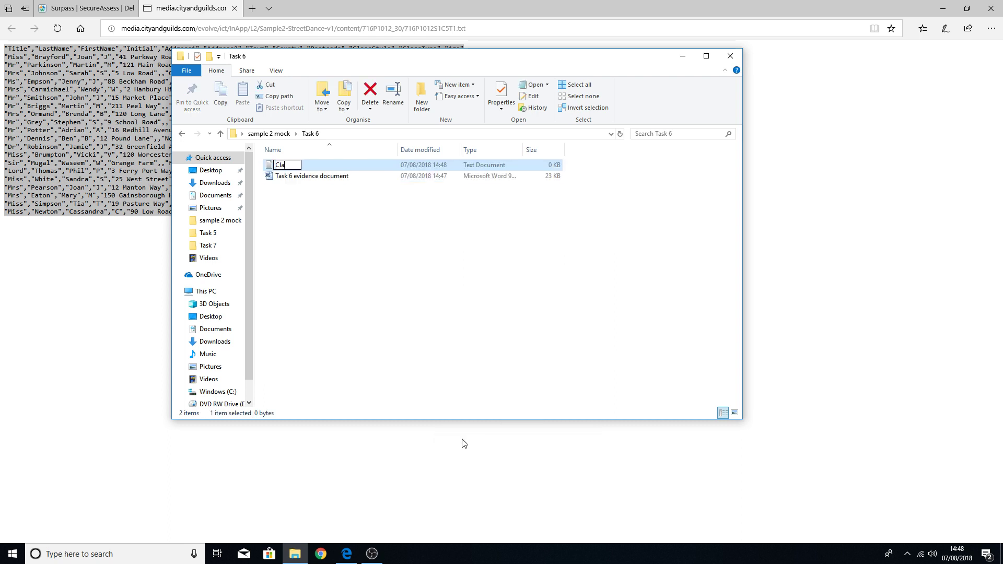
pyautogui.write('ss En')
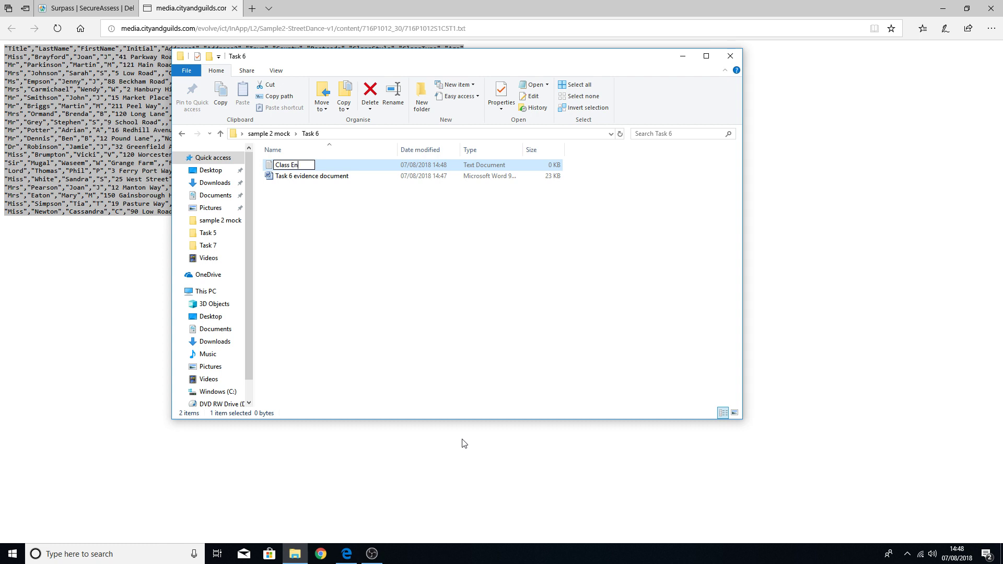
pyautogui.write('quiry List')
pyautogui.press('Return')
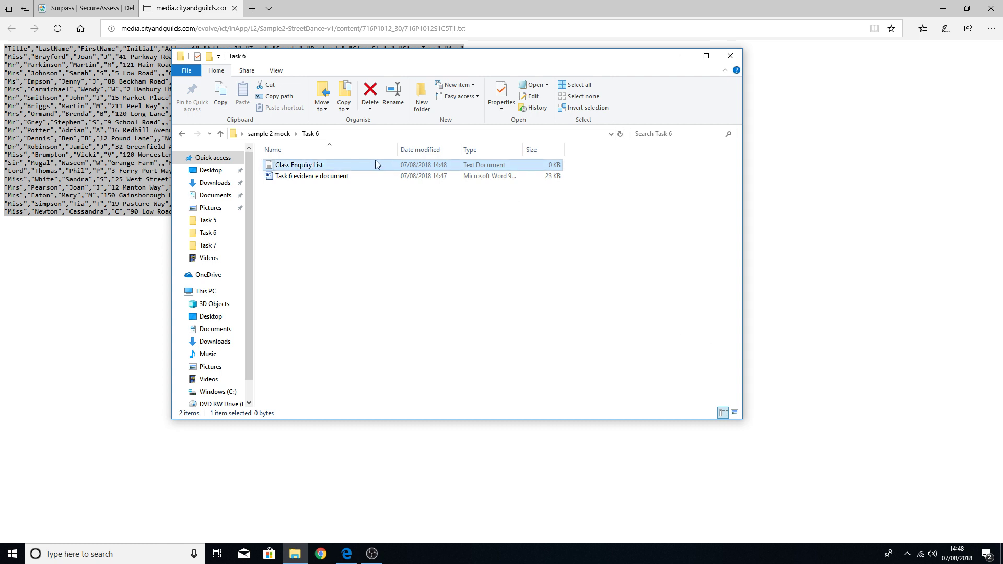
# Paste the copied enquiry data into the Class Enquiry List text file and save it
pyautogui.doubleClick(363, 168)
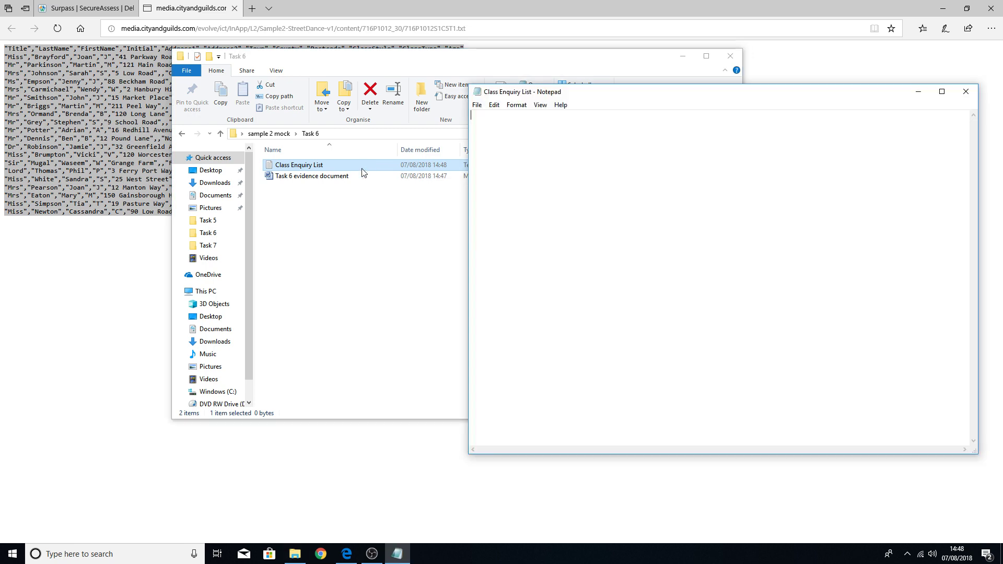
pyautogui.rightClick(553, 184)
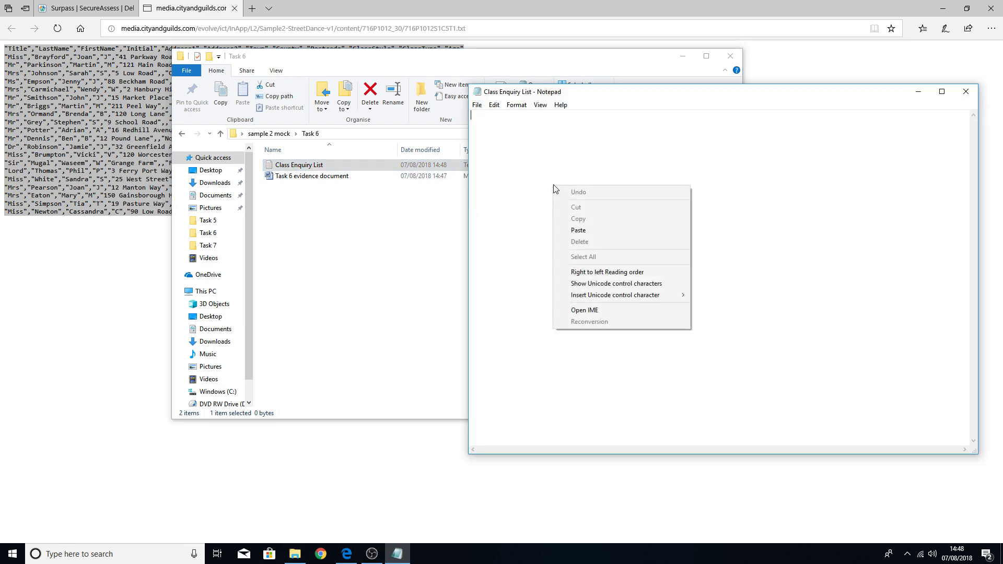
pyautogui.click(608, 231)
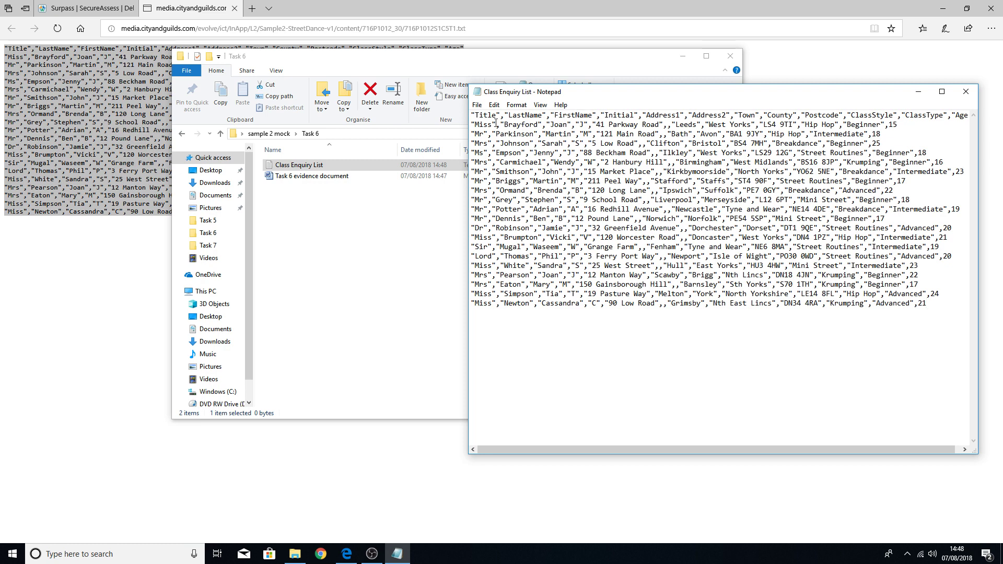
pyautogui.click(477, 104)
pyautogui.click(488, 139)
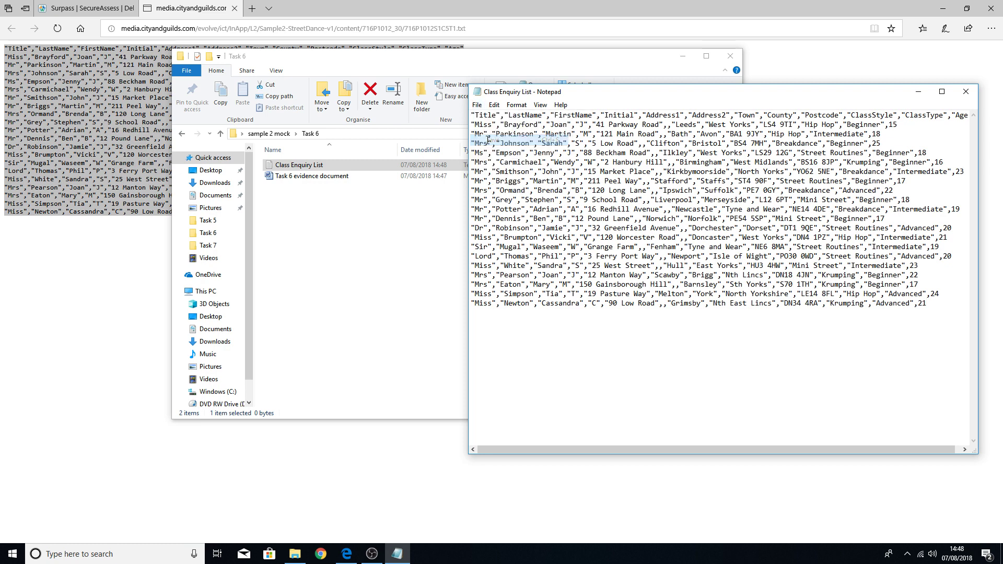
# Close Notepad and the raw text browser tab to get back to the Task 6 brief
pyautogui.click(966, 92)
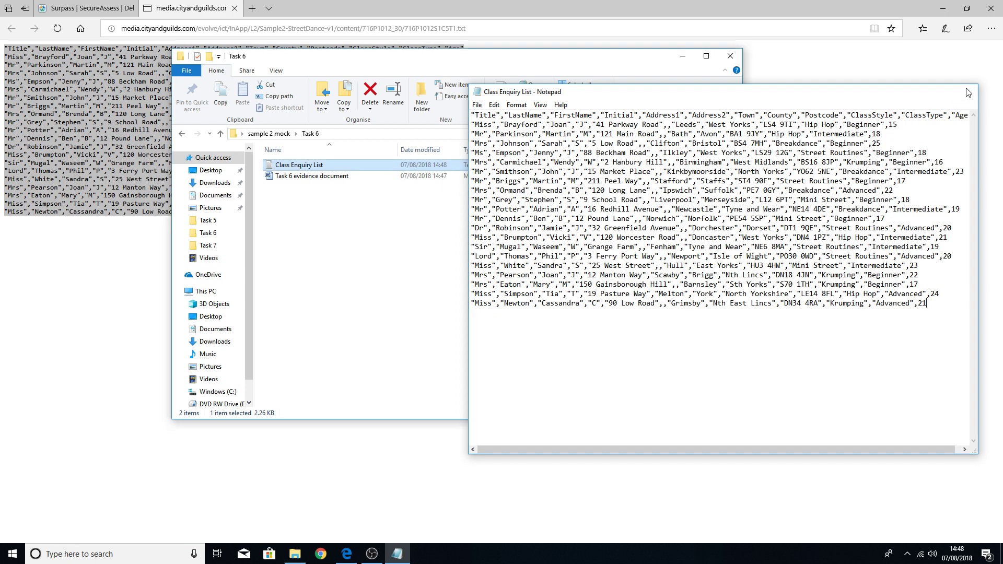
pyautogui.click(238, 9)
pyautogui.click(238, 9)
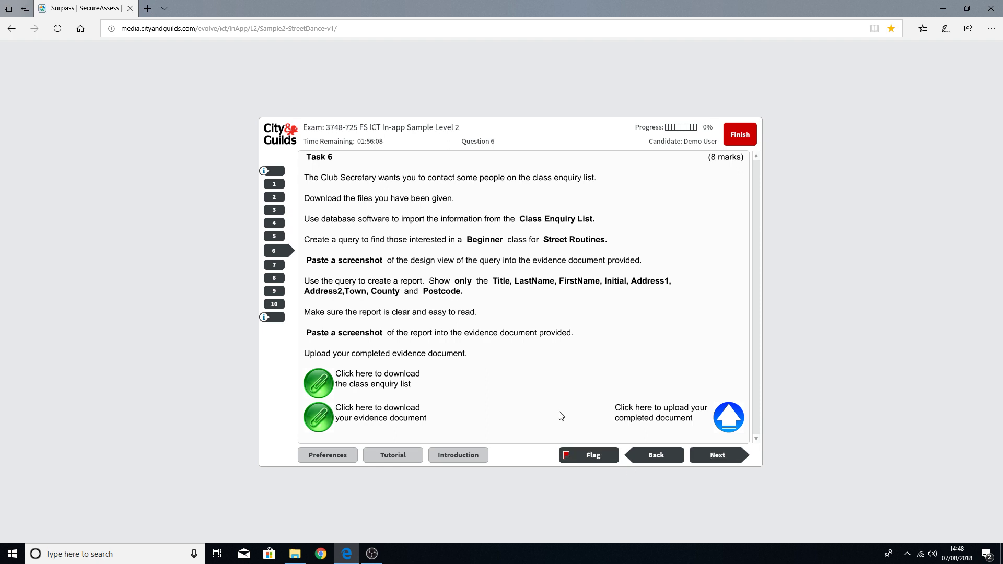
# Launch Microsoft Office Access 2007 from the Start menu's Microsoft Office group
pyautogui.click(12, 557)
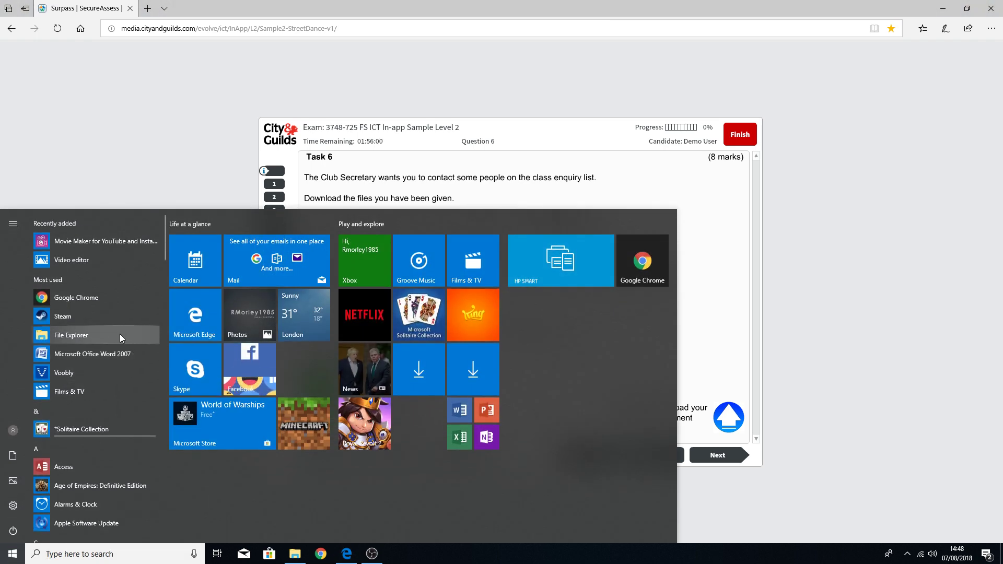
pyautogui.scroll(-15, 118, 343)
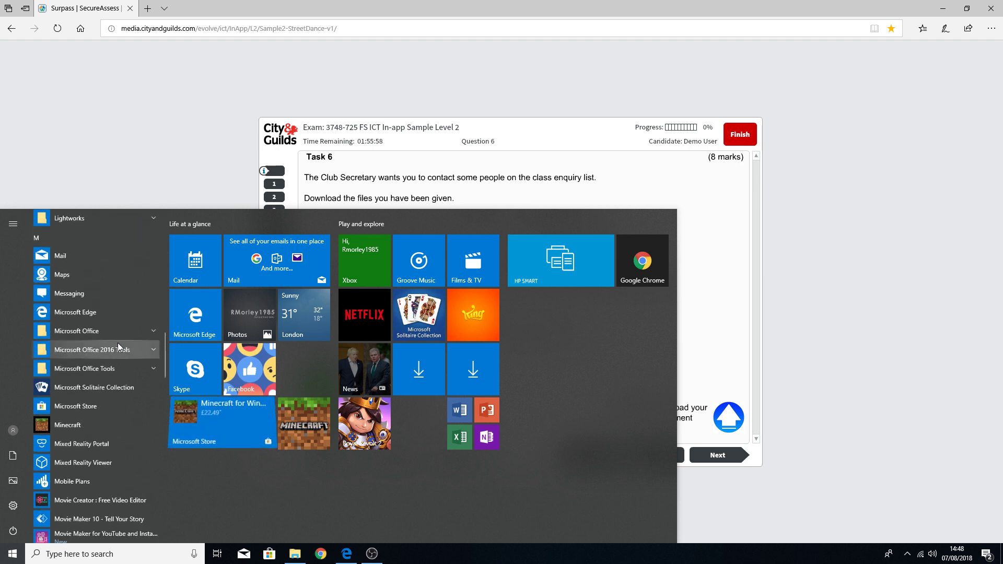
pyautogui.click(112, 331)
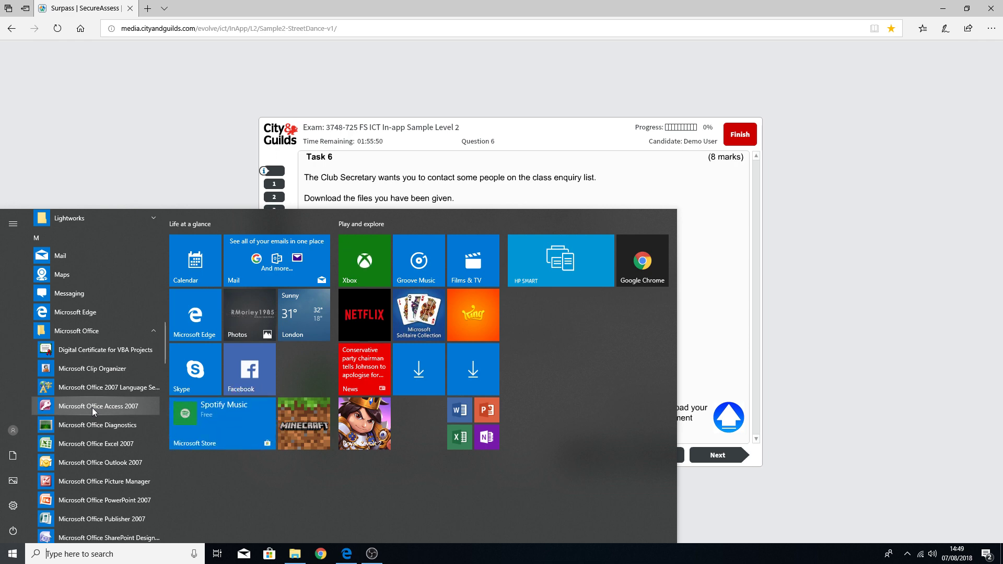
pyautogui.click(92, 407)
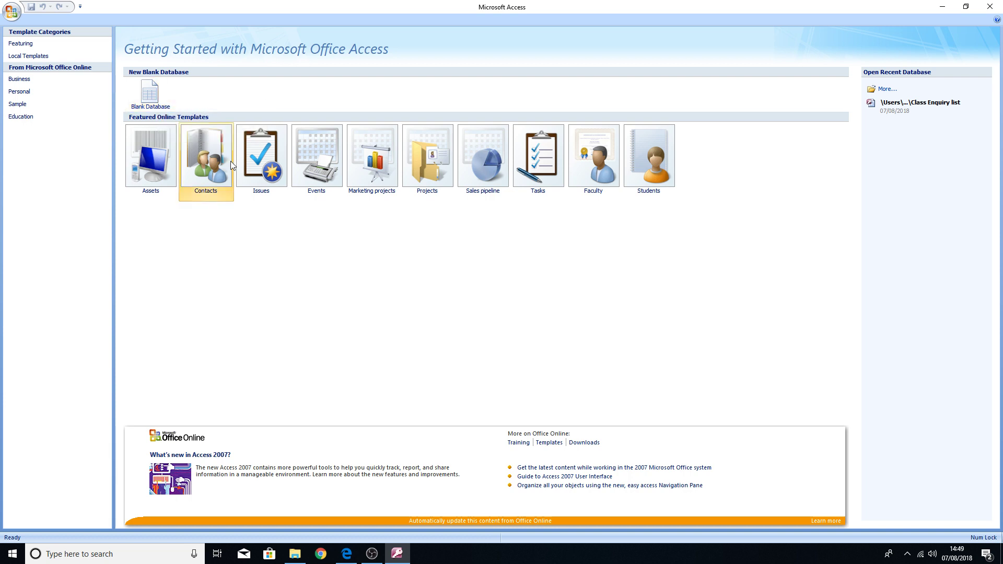
# Set up a blank database named Class Enquiry List stored in Desktop\sample 2 mock\Task 6
pyautogui.click(151, 94)
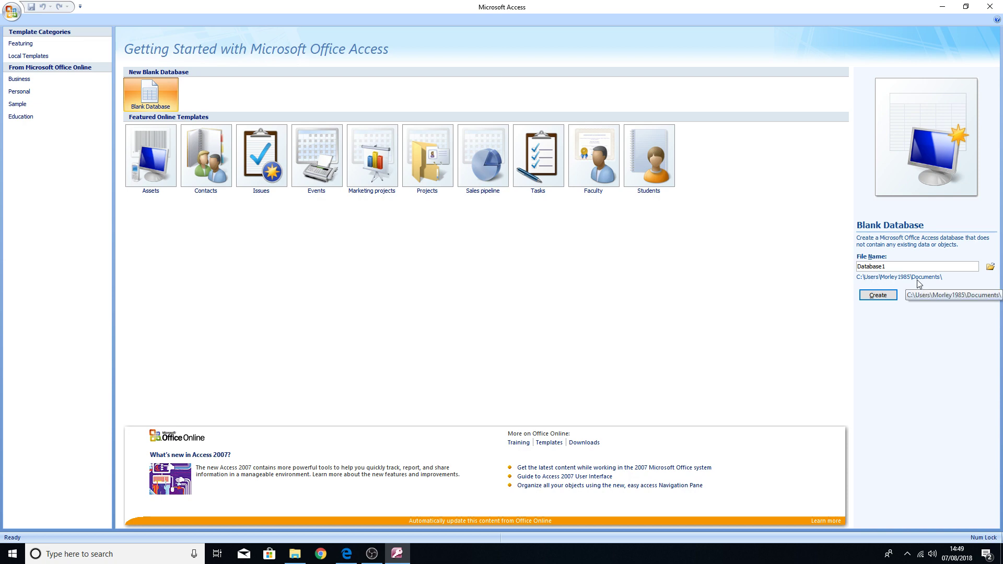
pyautogui.click(991, 267)
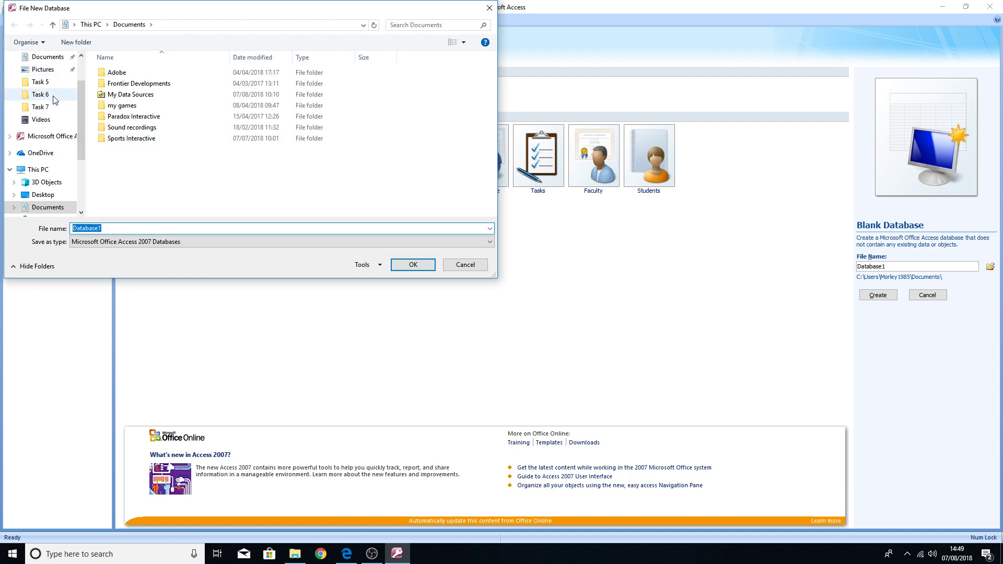
pyautogui.scroll(2, 55, 104)
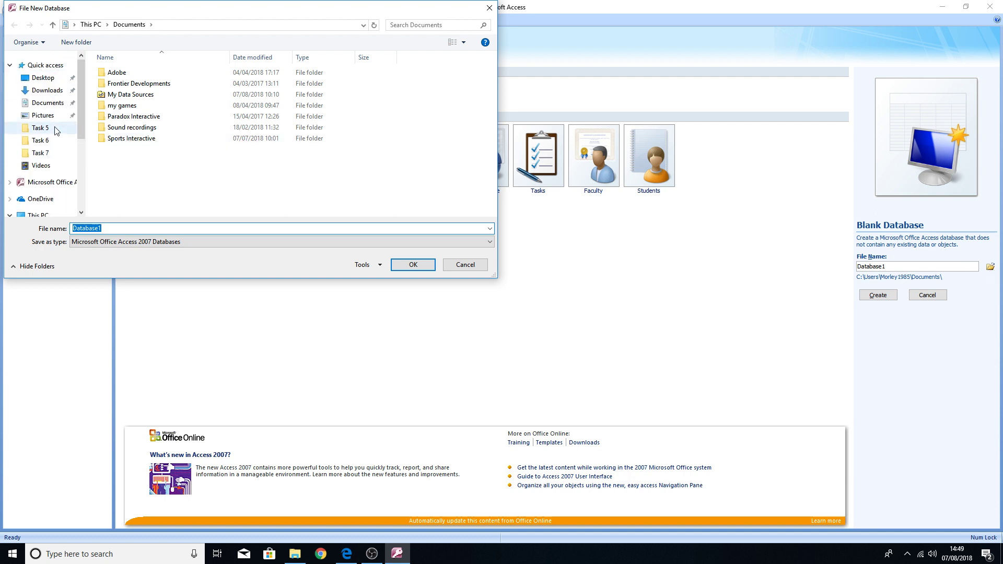
pyautogui.click(44, 77)
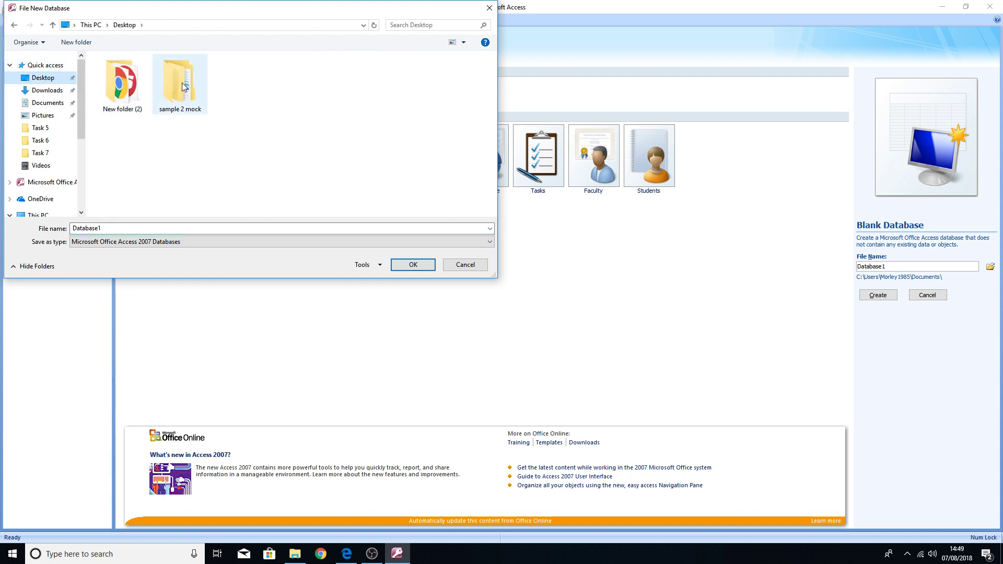
pyautogui.doubleClick(183, 87)
pyautogui.click(123, 85)
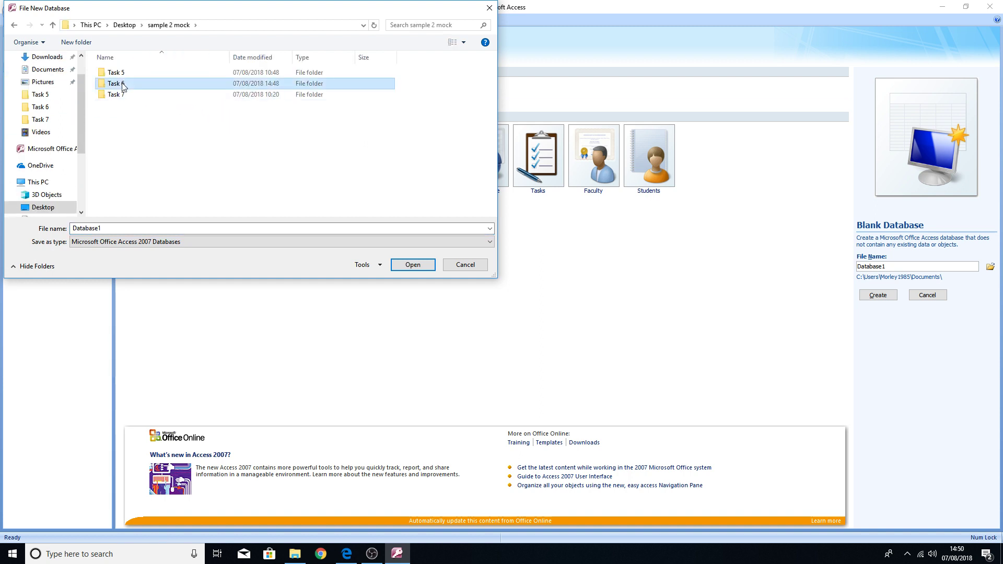
pyautogui.click(392, 269)
pyautogui.doubleClick(121, 231)
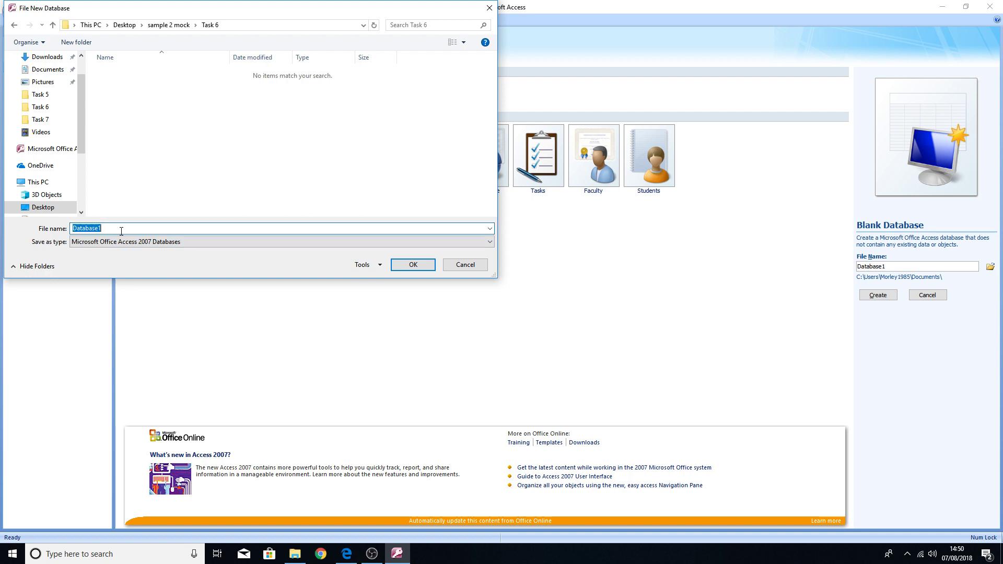
pyautogui.write('Class Enquiry List')
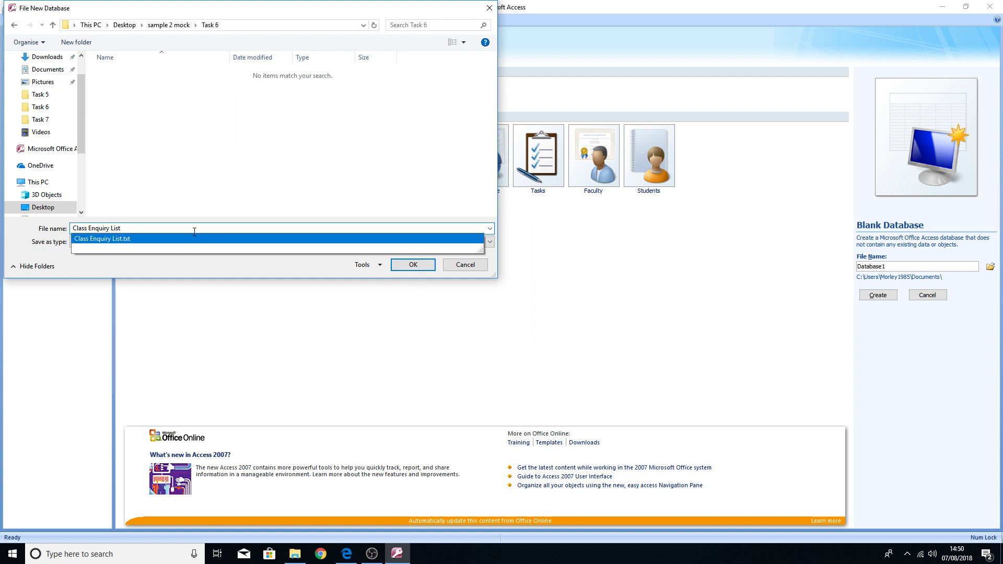
pyautogui.click(411, 265)
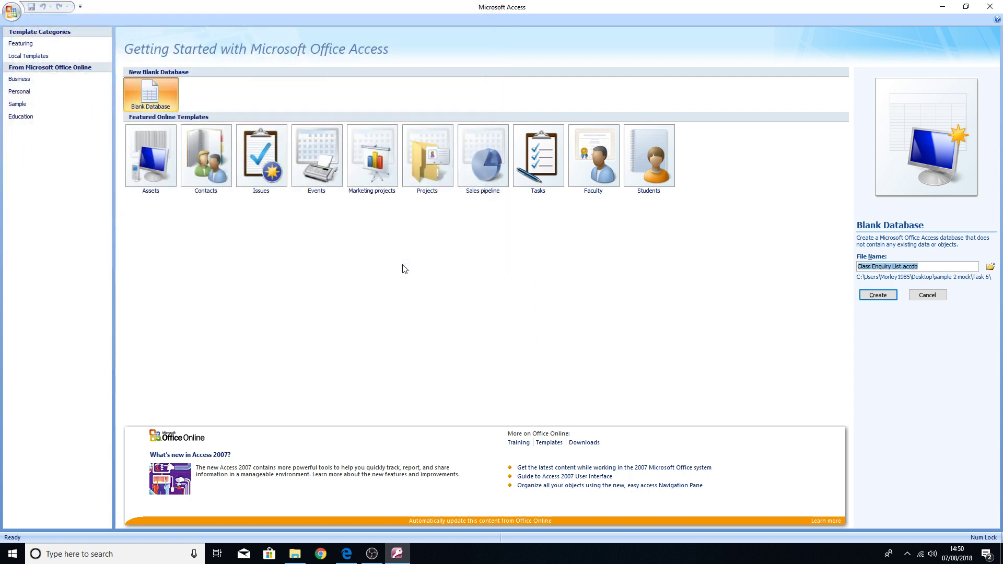
# Create the Class Enquiry List.accdb database and close its empty default Table1
pyautogui.click(879, 296)
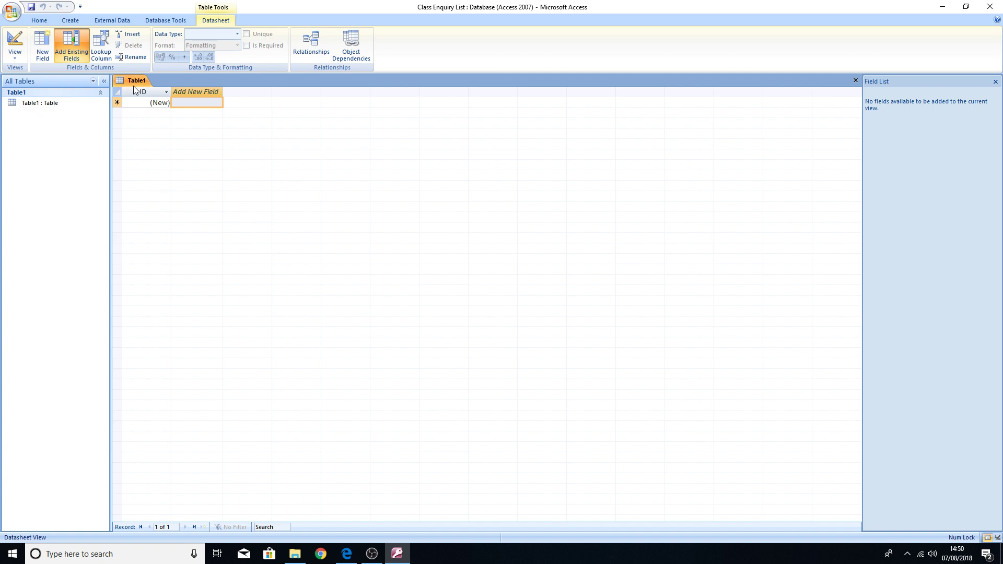
pyautogui.click(28, 101)
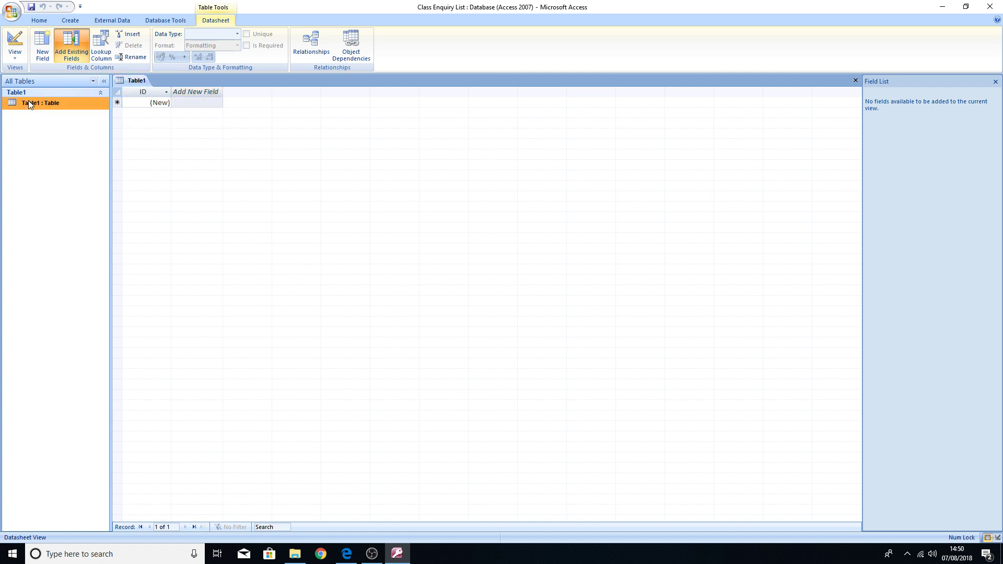
pyautogui.click(137, 80)
pyautogui.rightClick(140, 80)
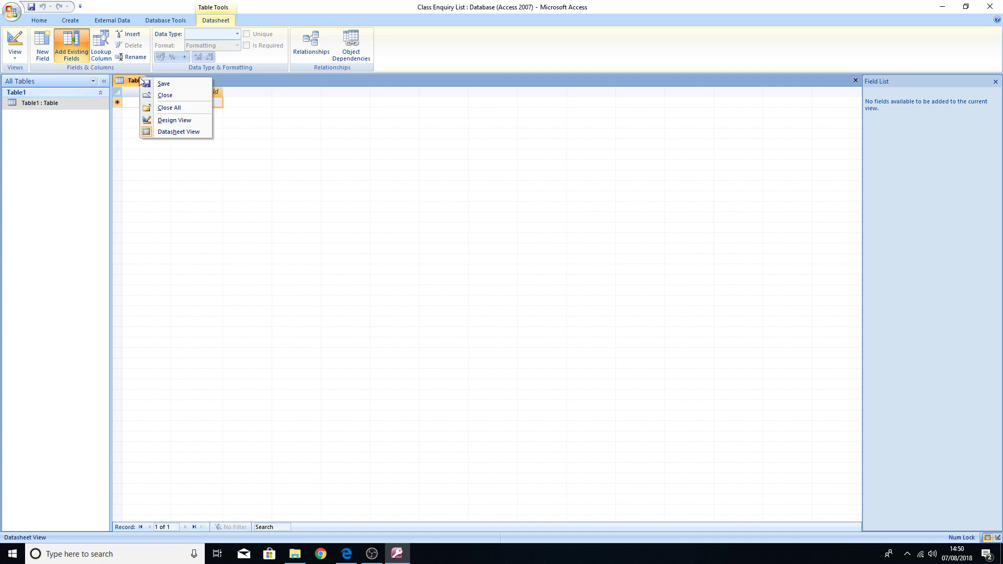
pyautogui.click(175, 96)
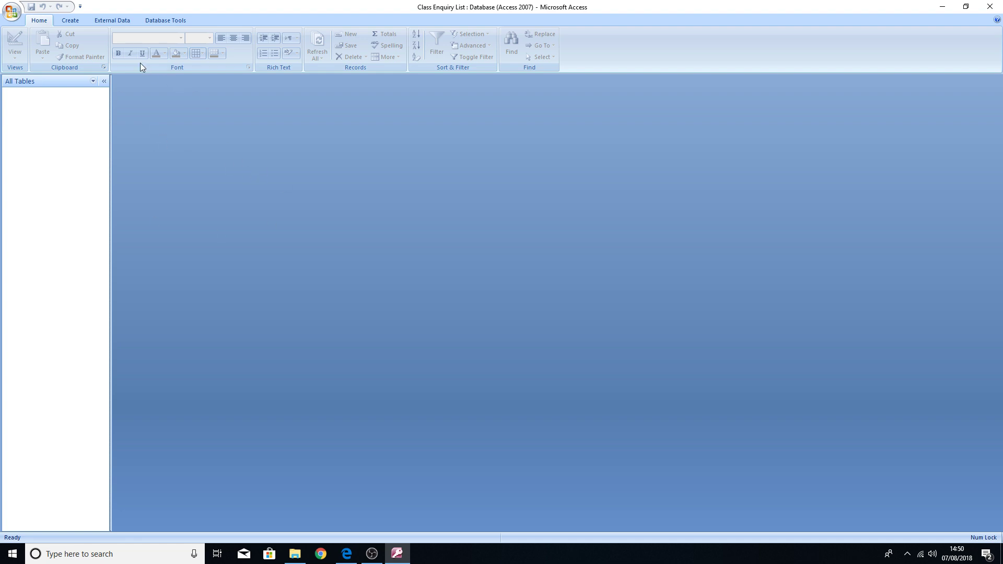
# Import the Class Enquiry List text file from sample 2 mock\Task 6 into a new table
pyautogui.click(115, 20)
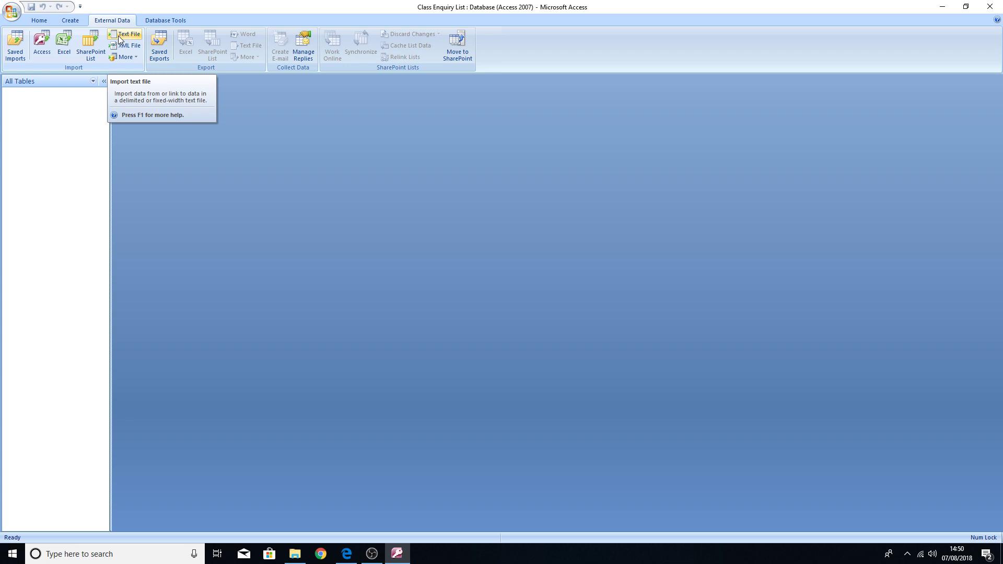
pyautogui.click(119, 39)
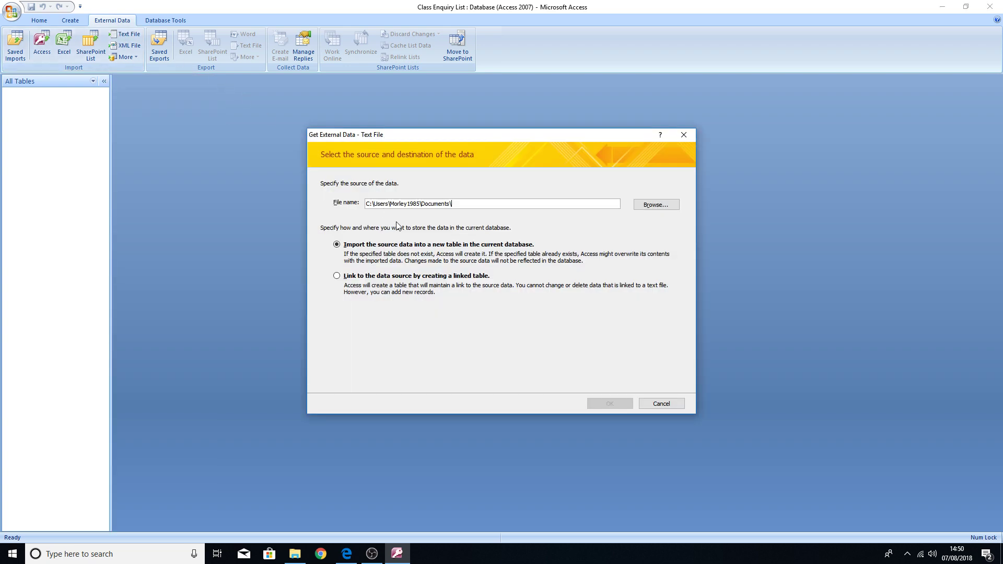
pyautogui.click(662, 206)
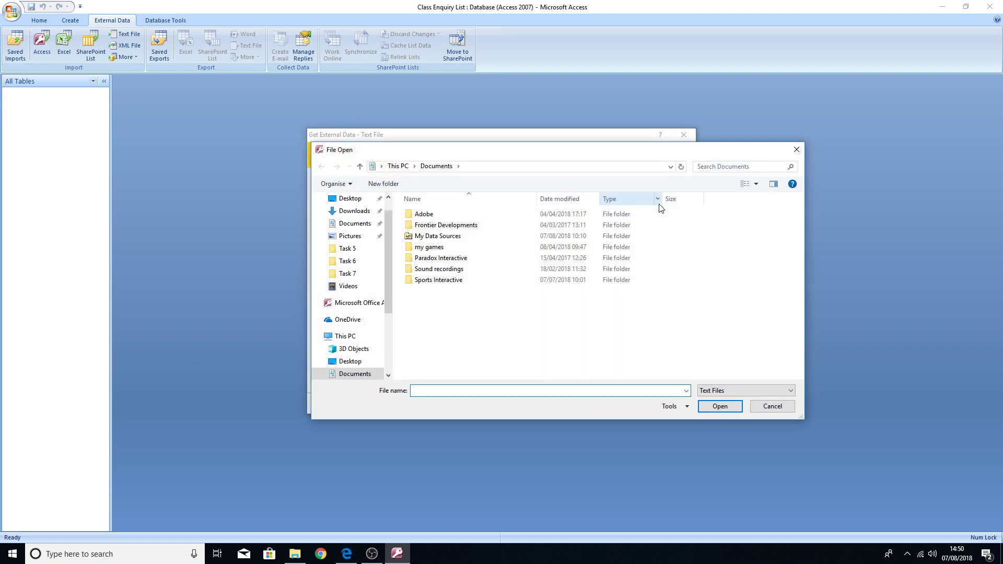
pyautogui.click(348, 198)
pyautogui.doubleClick(487, 225)
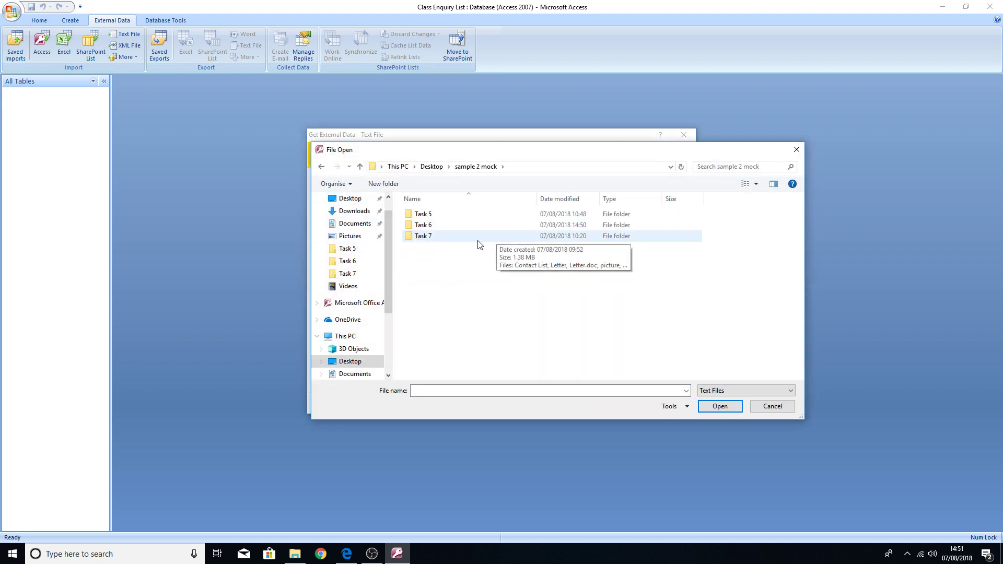
pyautogui.doubleClick(442, 230)
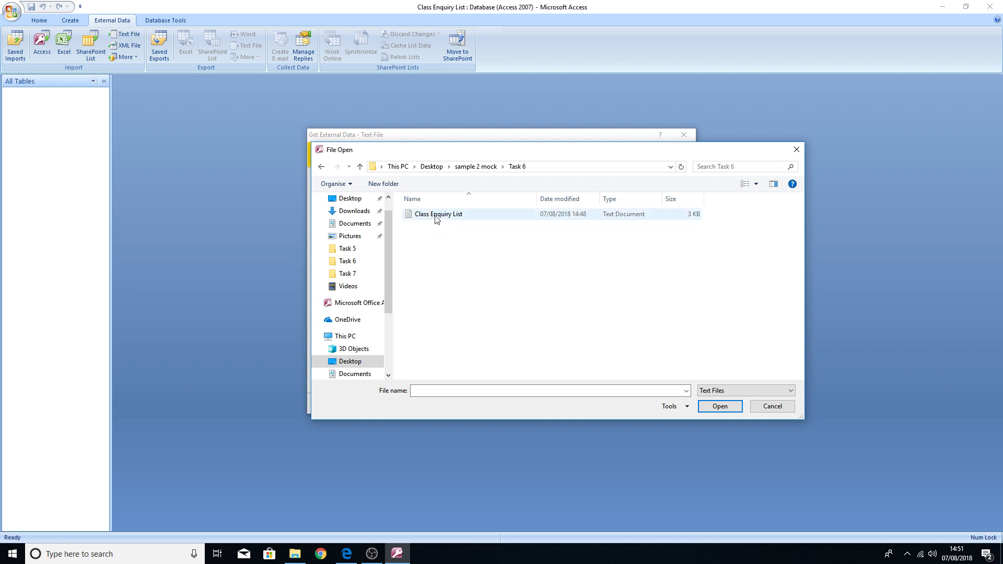
pyautogui.doubleClick(437, 219)
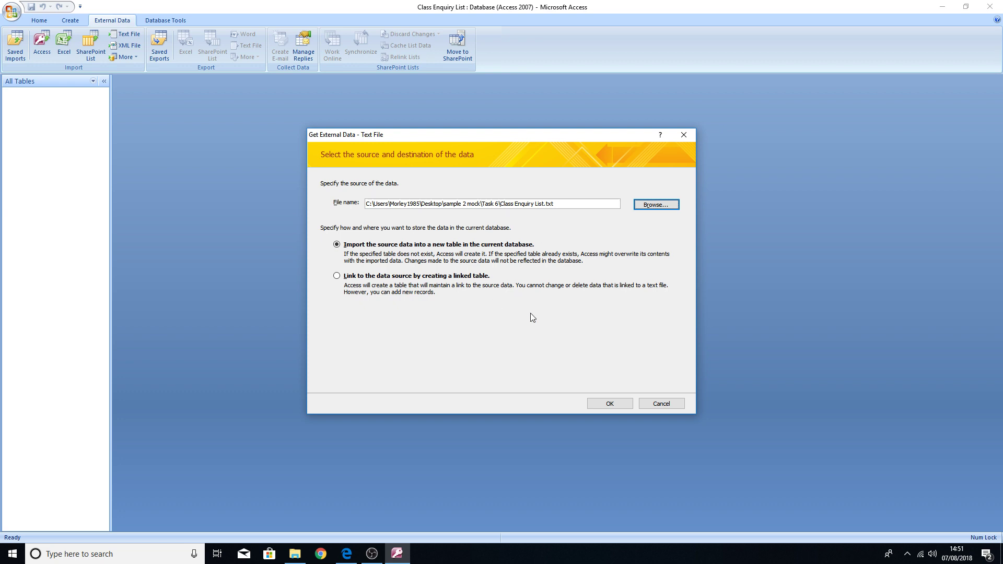
pyautogui.click(609, 404)
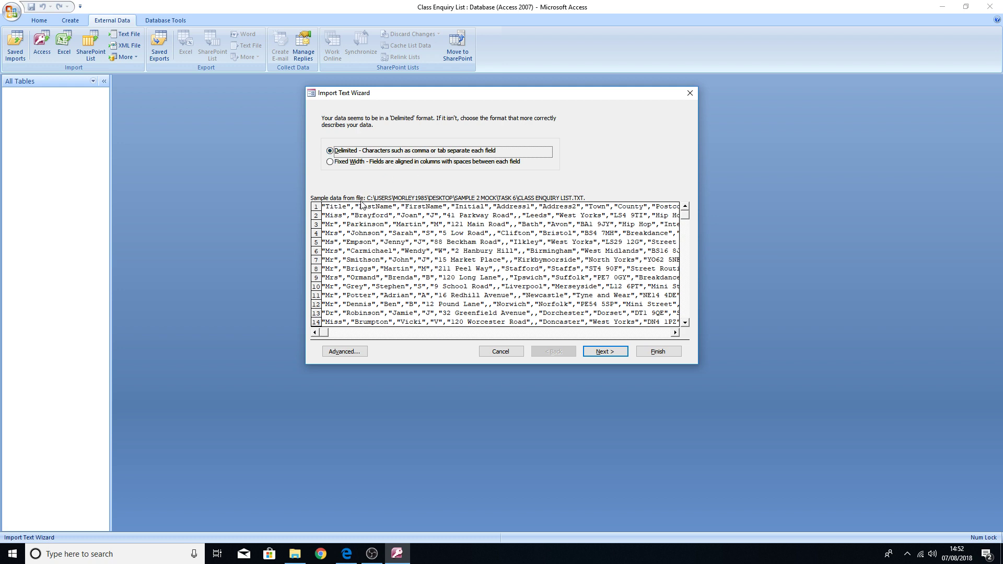
# Use Delimited format with Comma separator, first row as field names, and double-quote text qualifier
pyautogui.click(603, 353)
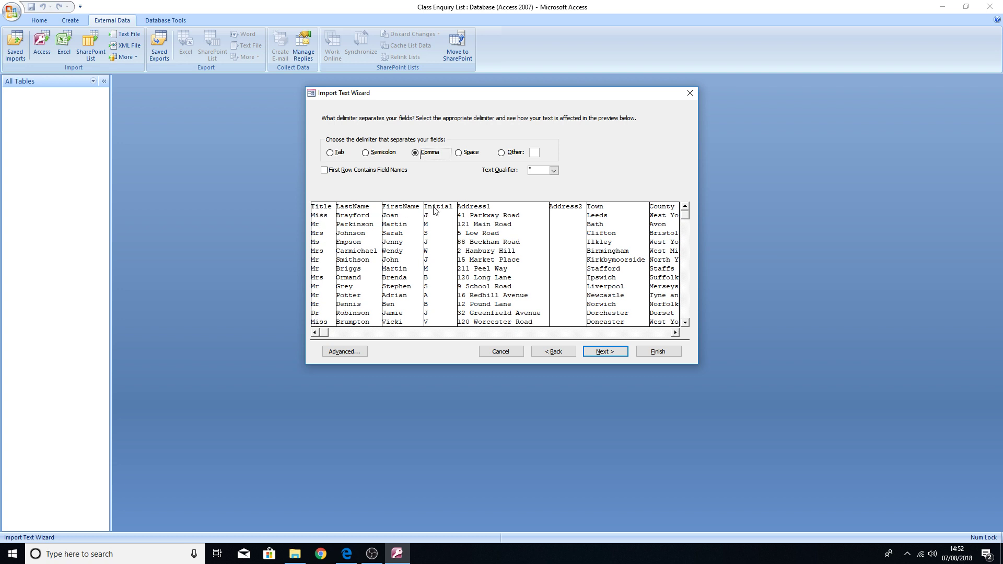
pyautogui.click(324, 171)
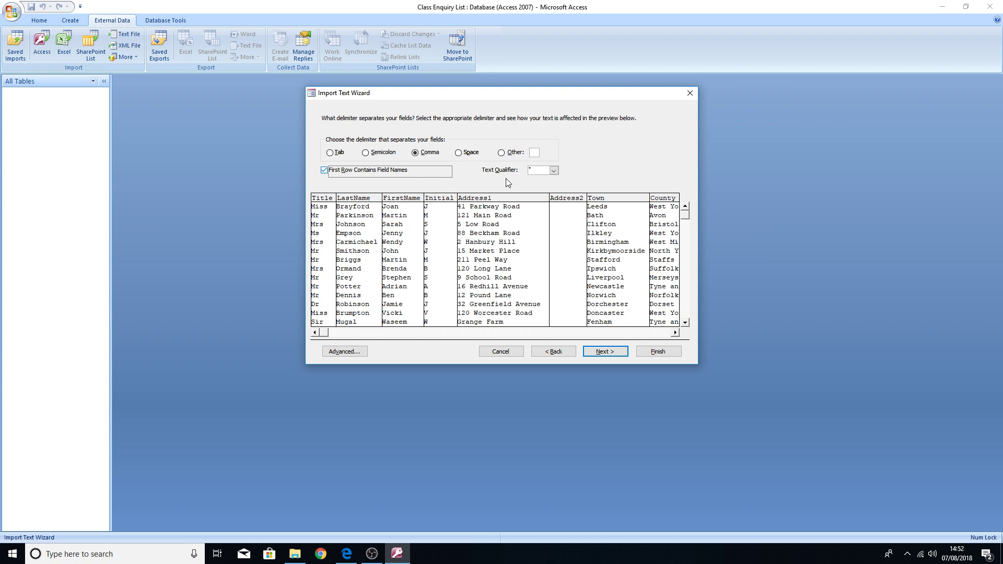
pyautogui.click(555, 172)
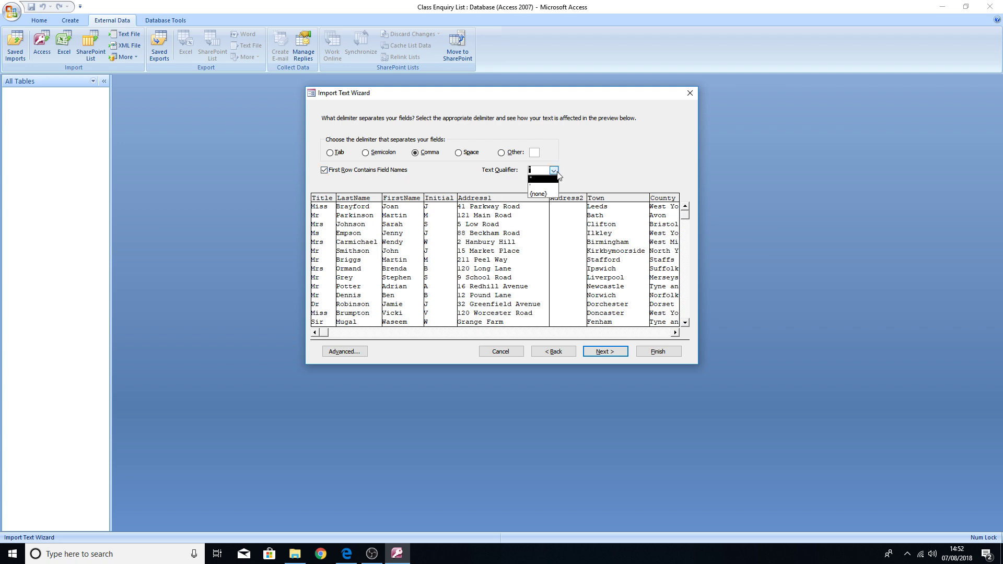
pyautogui.click(546, 180)
# Import the comma-delimited text as the Class Enquiry List table with no primary key, without saving import steps
pyautogui.click(604, 352)
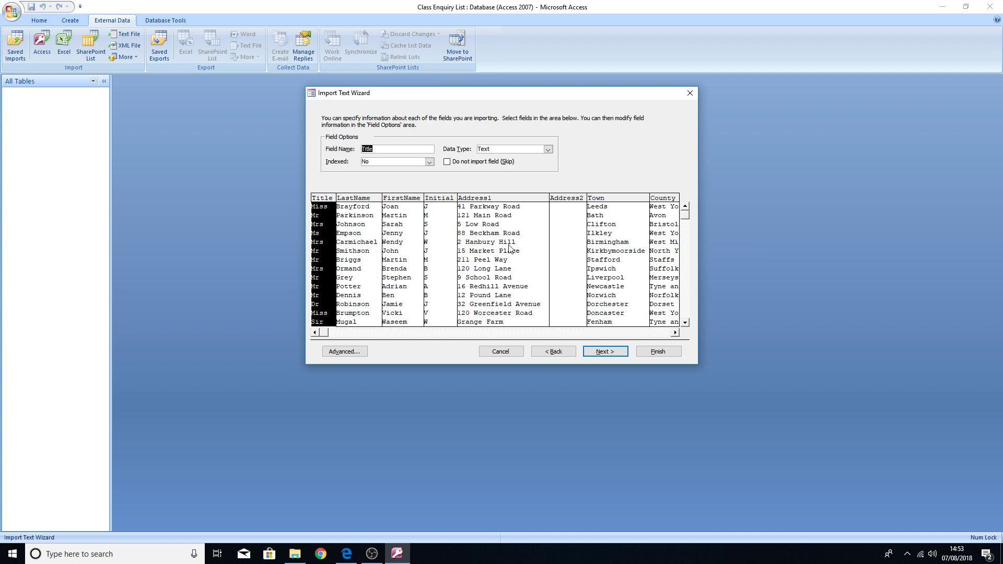
pyautogui.click(601, 353)
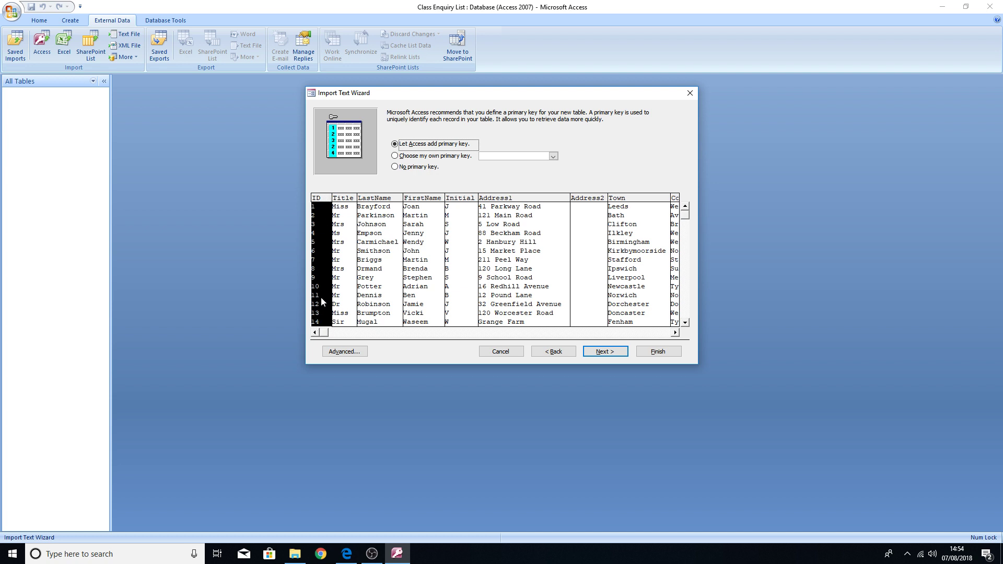
pyautogui.click(395, 168)
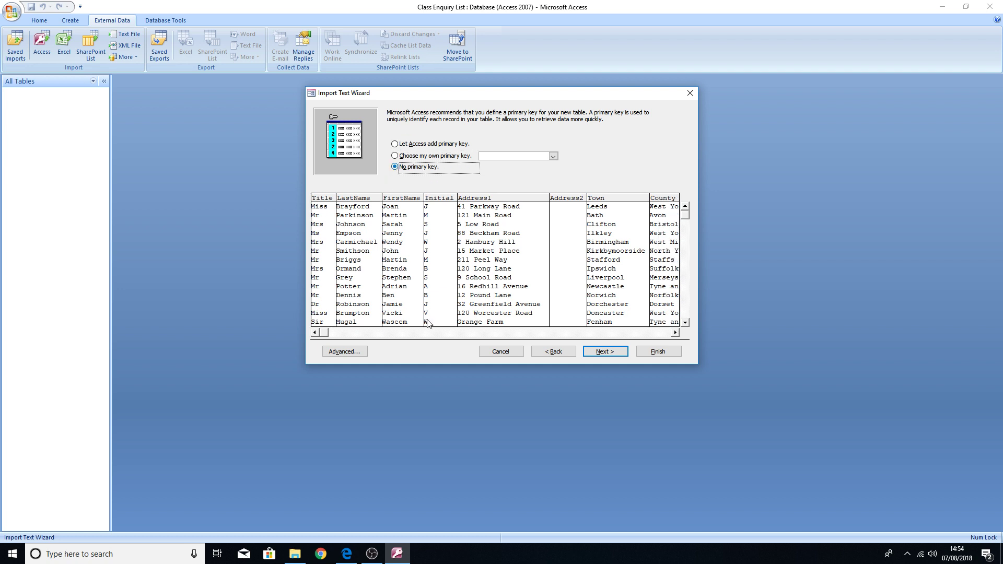
pyautogui.click(611, 353)
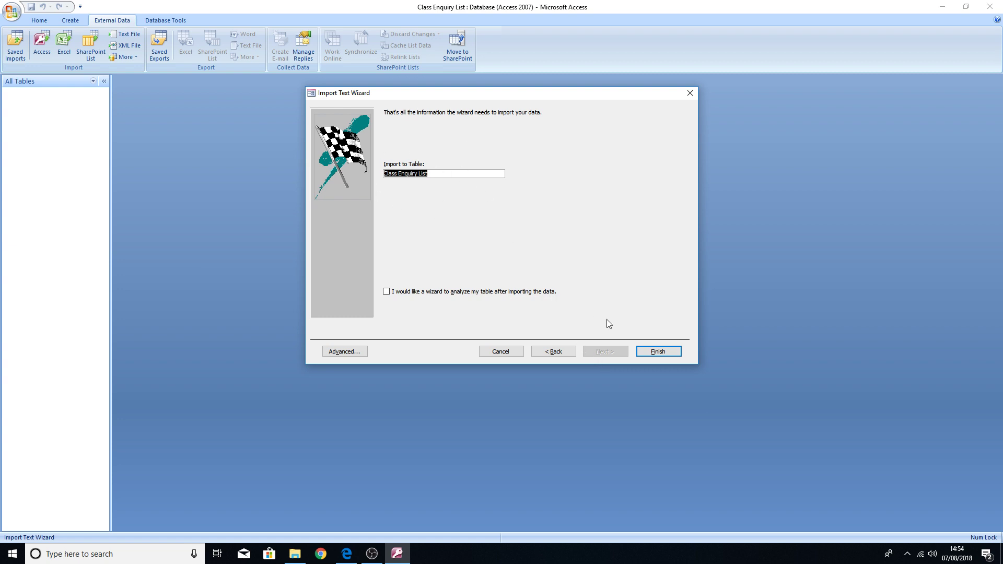
pyautogui.click(658, 354)
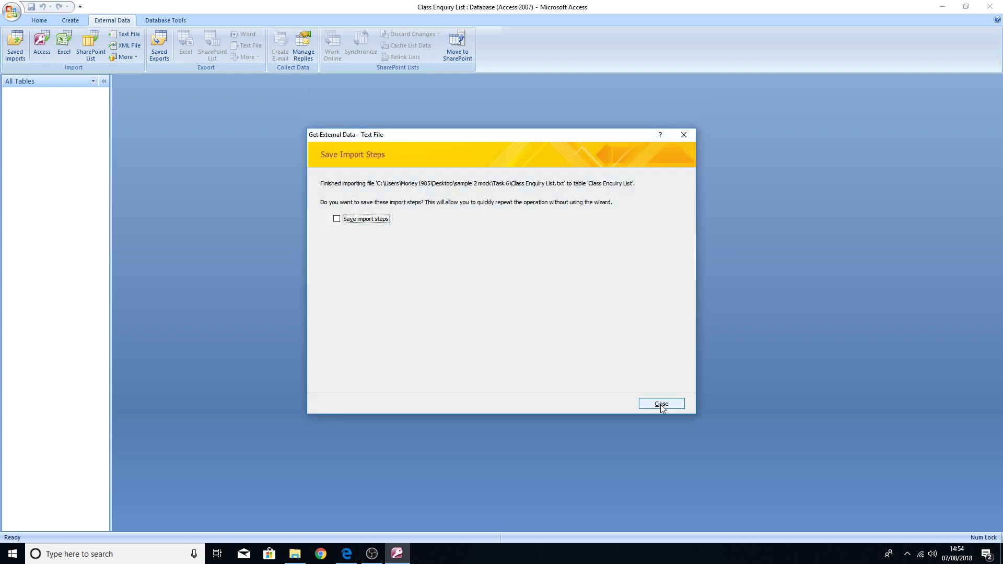
pyautogui.click(660, 404)
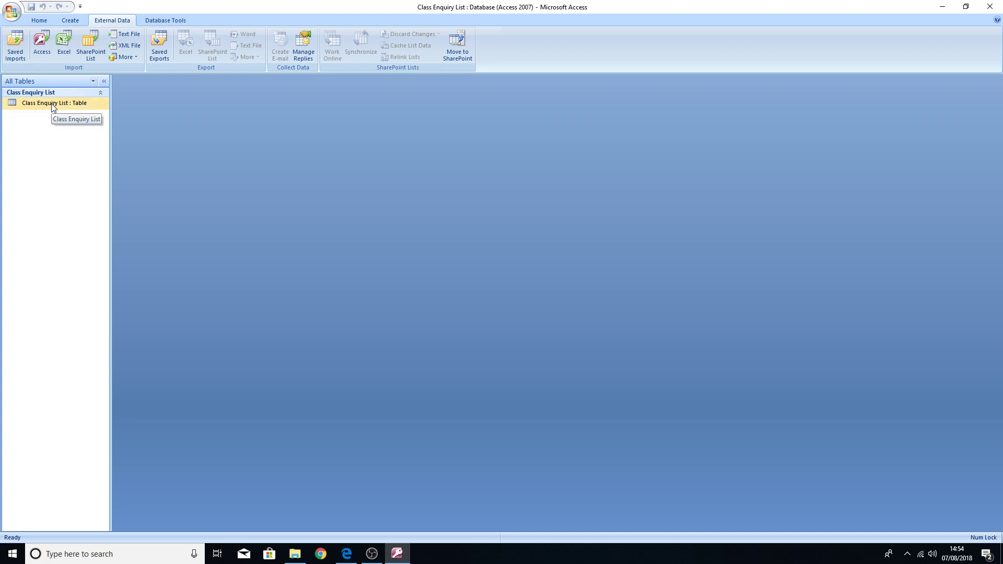
# Open the Class Enquiry List table datasheet, then bring up the Task 6 instructions in Edge
pyautogui.doubleClick(51, 103)
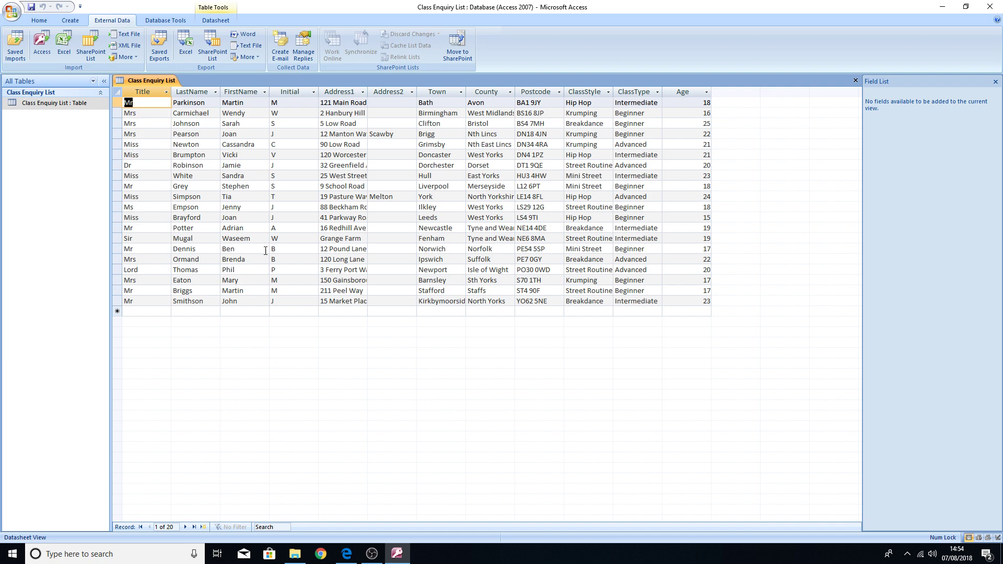
pyautogui.click(344, 553)
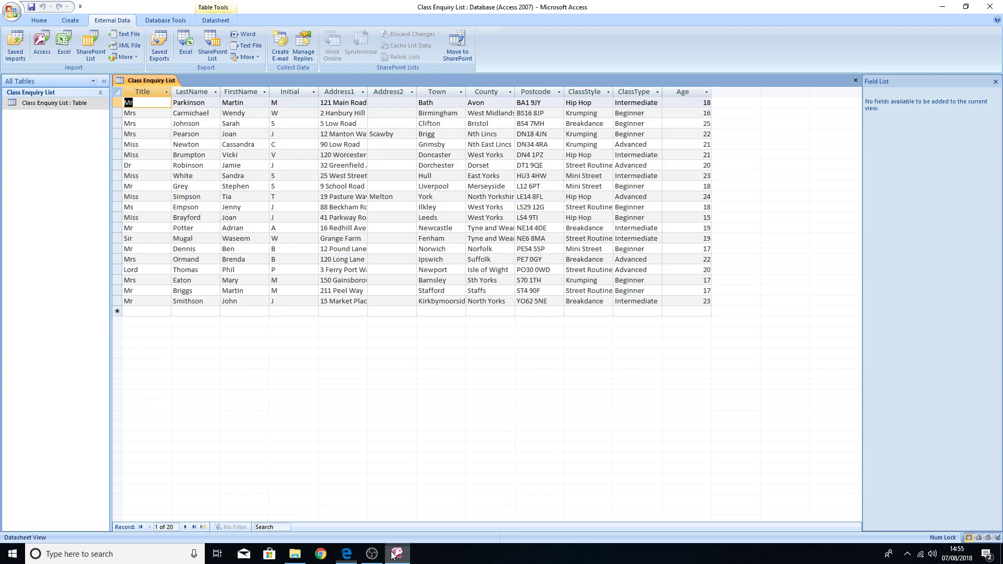
# Switch back to Access showing the Class Enquiry List datasheet
pyautogui.click(394, 554)
# Create a new Query Design and add the Class Enquiry List table to it
pyautogui.click(75, 22)
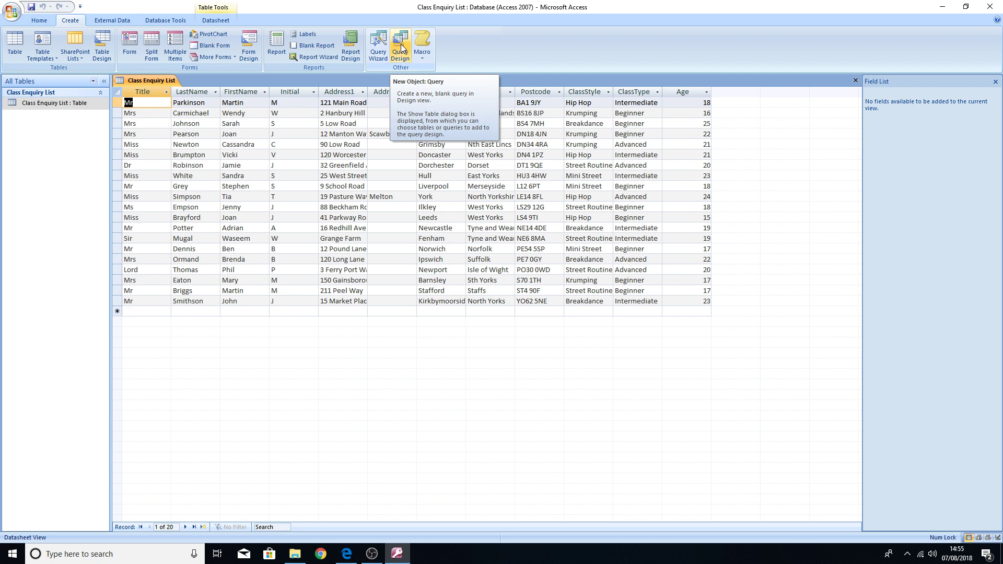
pyautogui.click(401, 48)
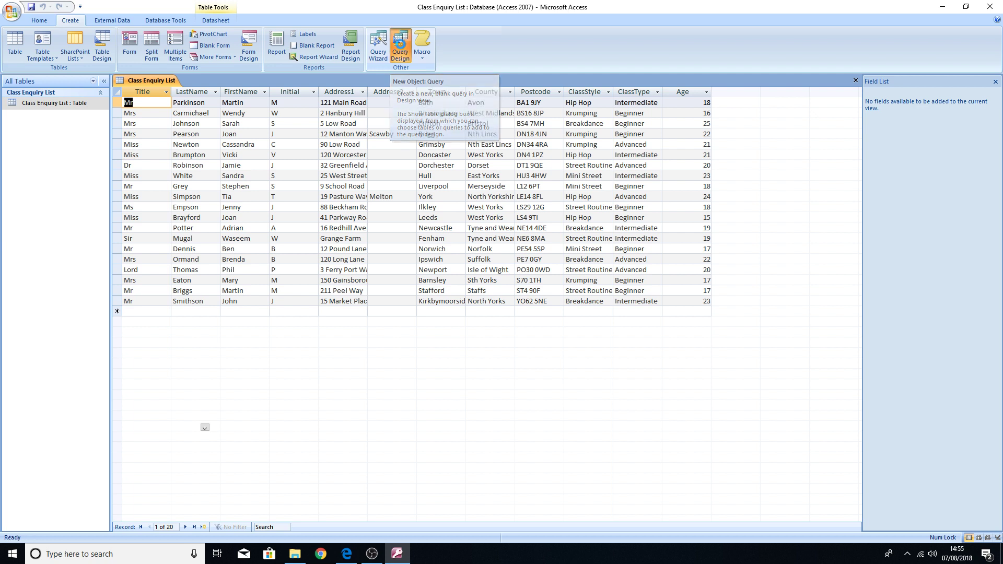
pyautogui.moveTo(463, 392); pyautogui.dragTo(510, 172)
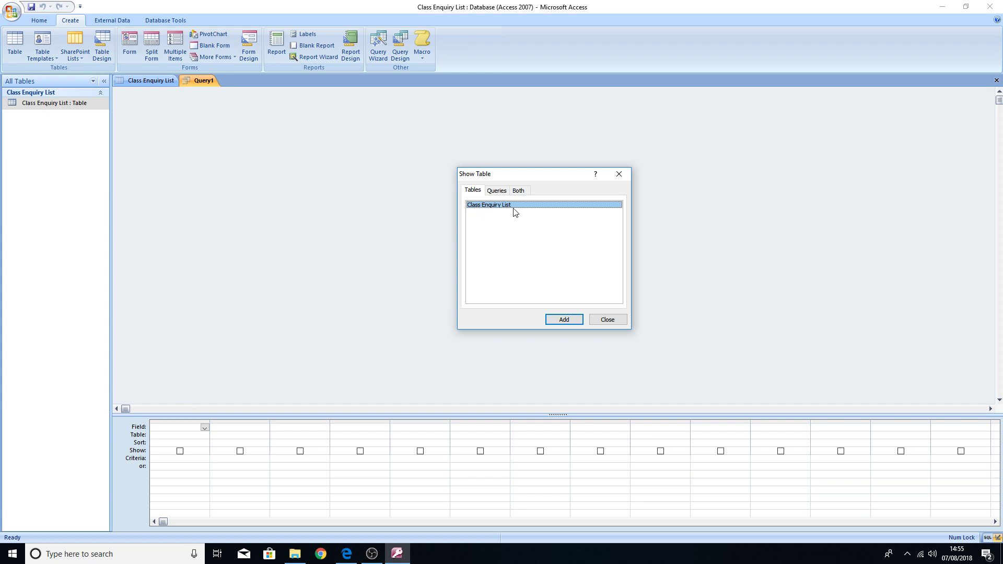
pyautogui.click(561, 320)
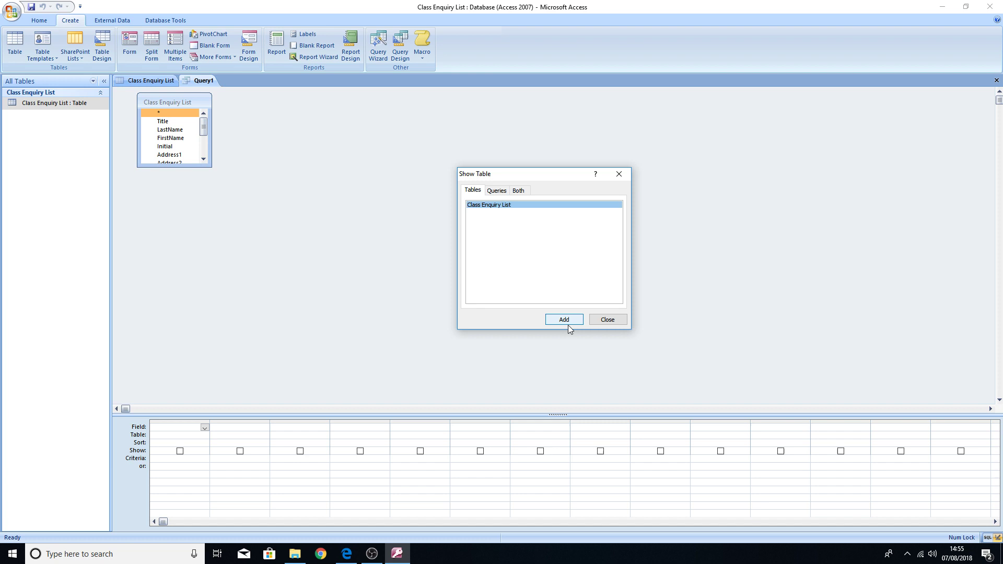
pyautogui.click(607, 320)
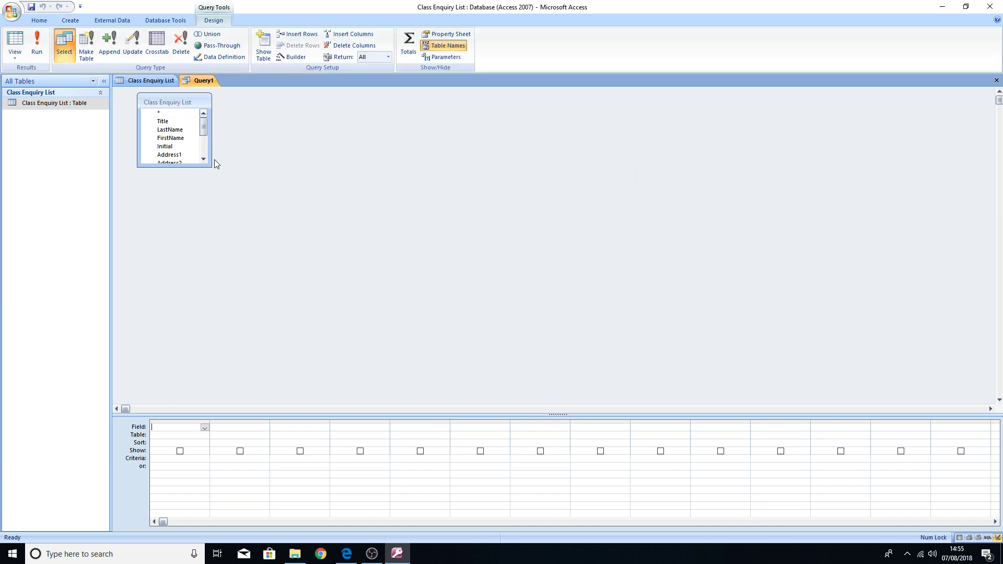
# Add all twelve fields, Title, LastName, FirstName through ClassType and Age, to Query1's design grid
pyautogui.moveTo(208, 163); pyautogui.dragTo(208, 249)
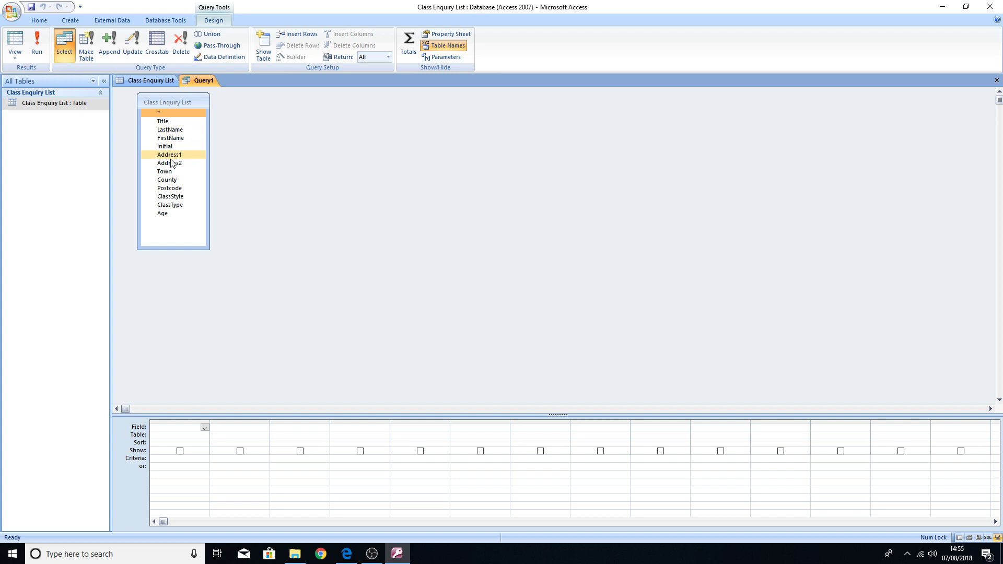
pyautogui.doubleClick(169, 122)
pyautogui.doubleClick(170, 130)
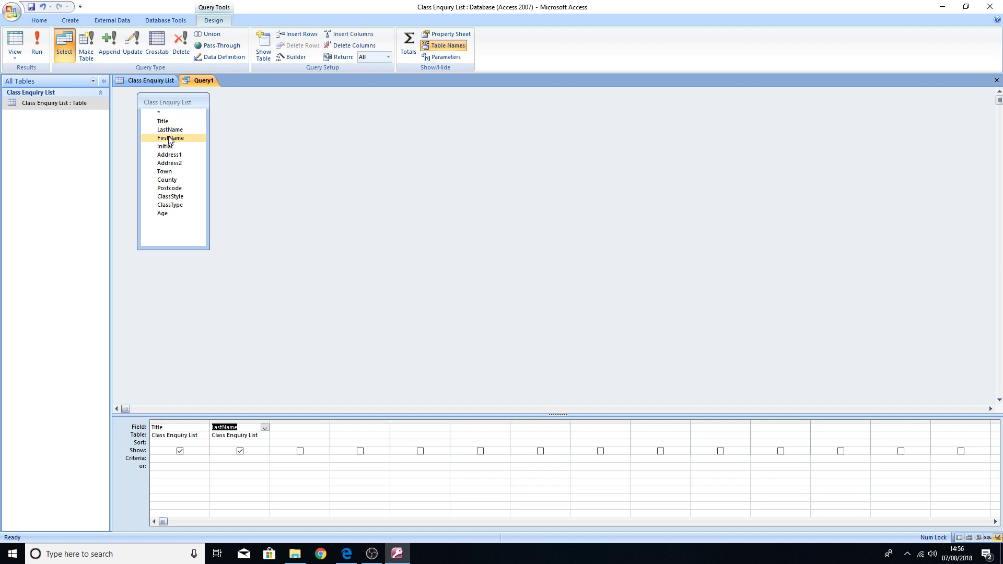
pyautogui.doubleClick(170, 138)
pyautogui.doubleClick(170, 148)
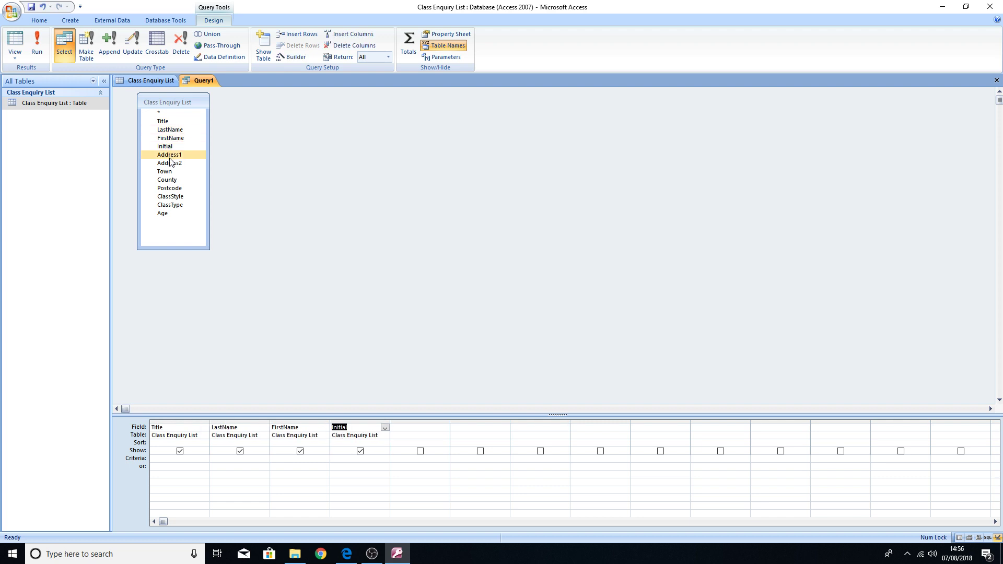
pyautogui.doubleClick(172, 157)
pyautogui.doubleClick(172, 163)
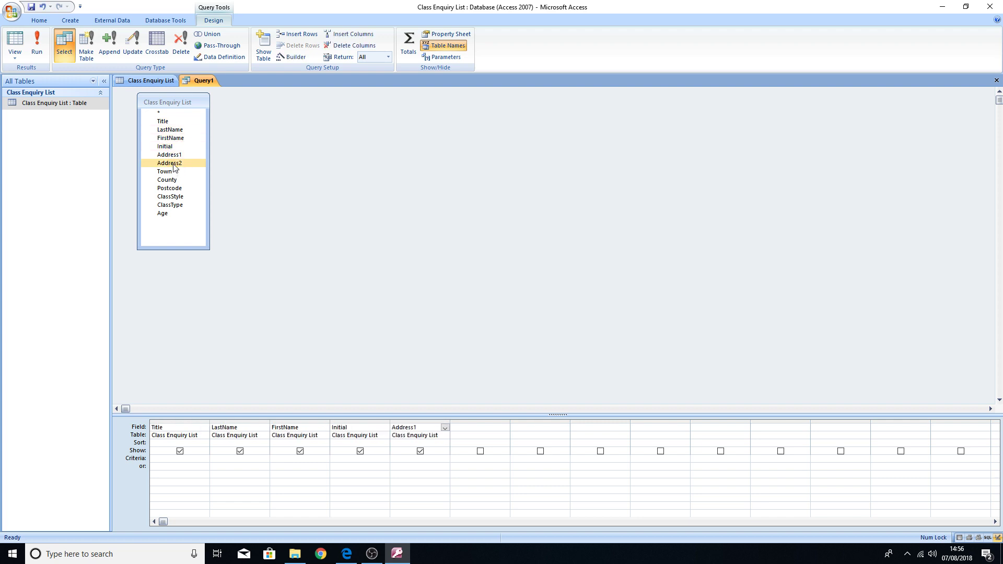
pyautogui.doubleClick(172, 172)
pyautogui.doubleClick(174, 181)
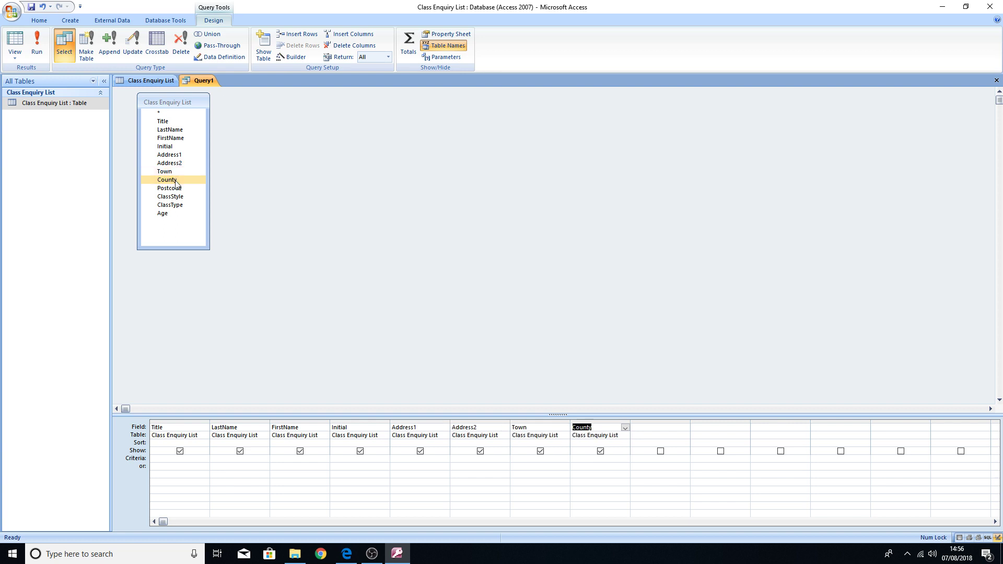
pyautogui.doubleClick(175, 188)
pyautogui.doubleClick(175, 197)
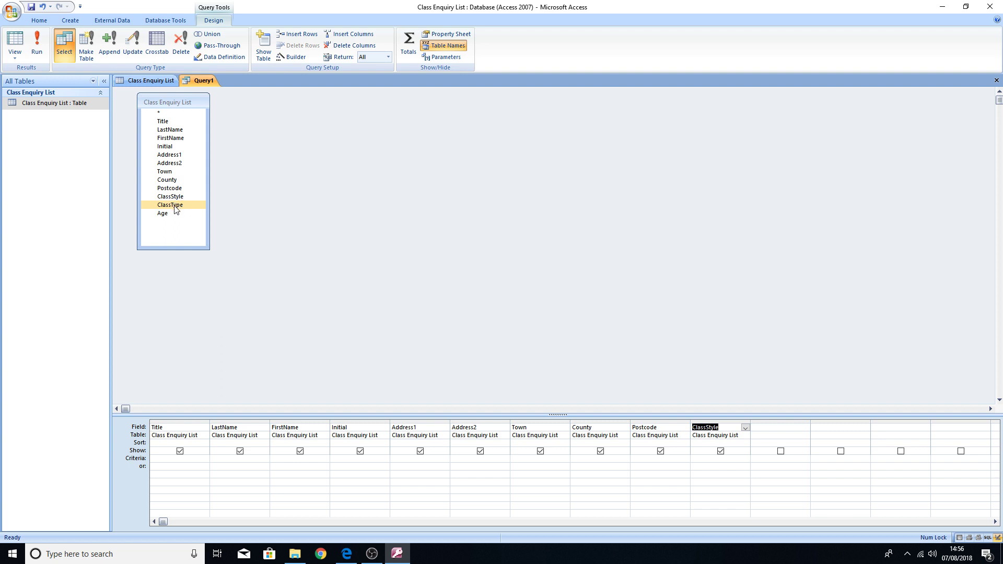
pyautogui.doubleClick(175, 207)
pyautogui.click(167, 215)
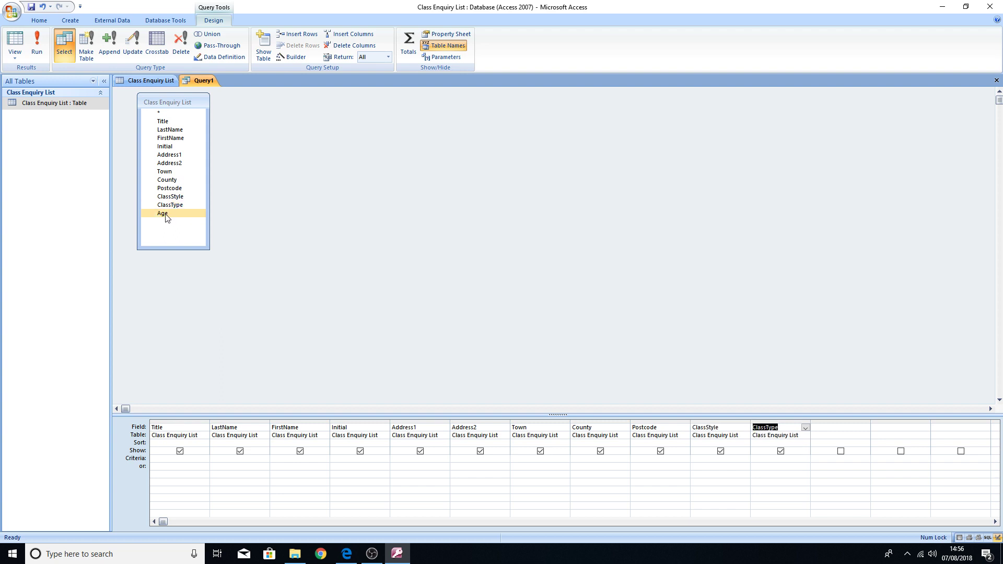
pyautogui.doubleClick(166, 214)
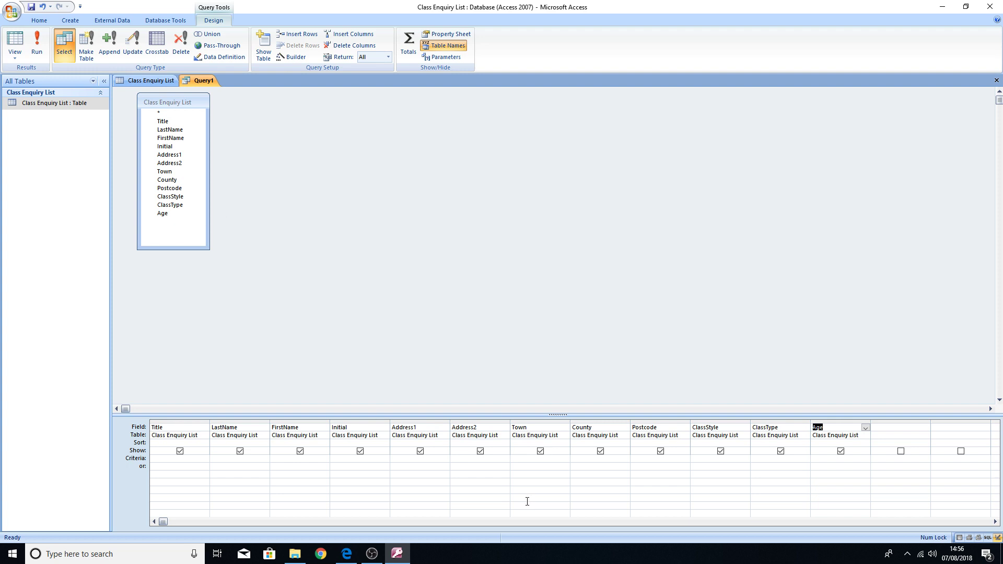
pyautogui.click(698, 312)
pyautogui.click(135, 83)
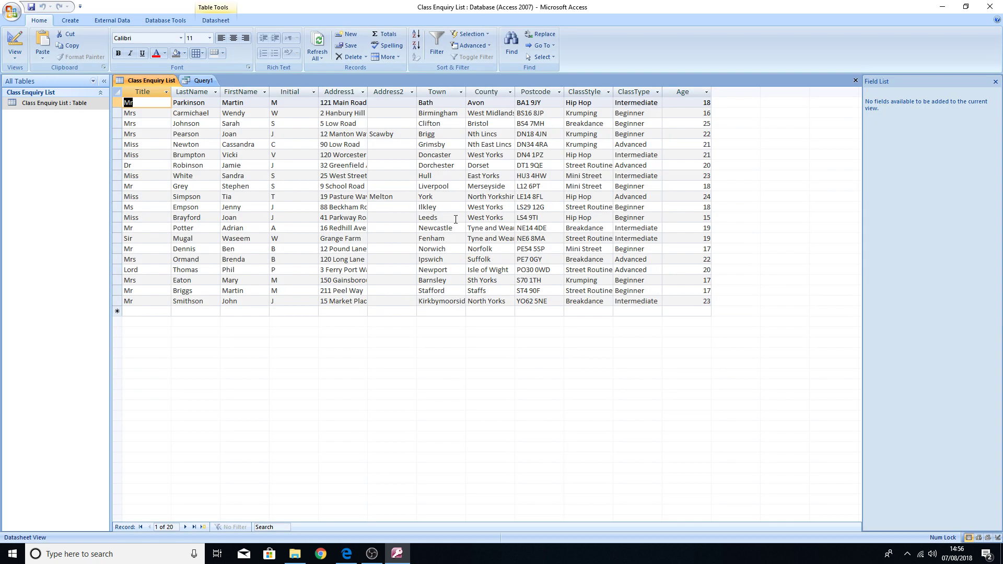
pyautogui.click(609, 93)
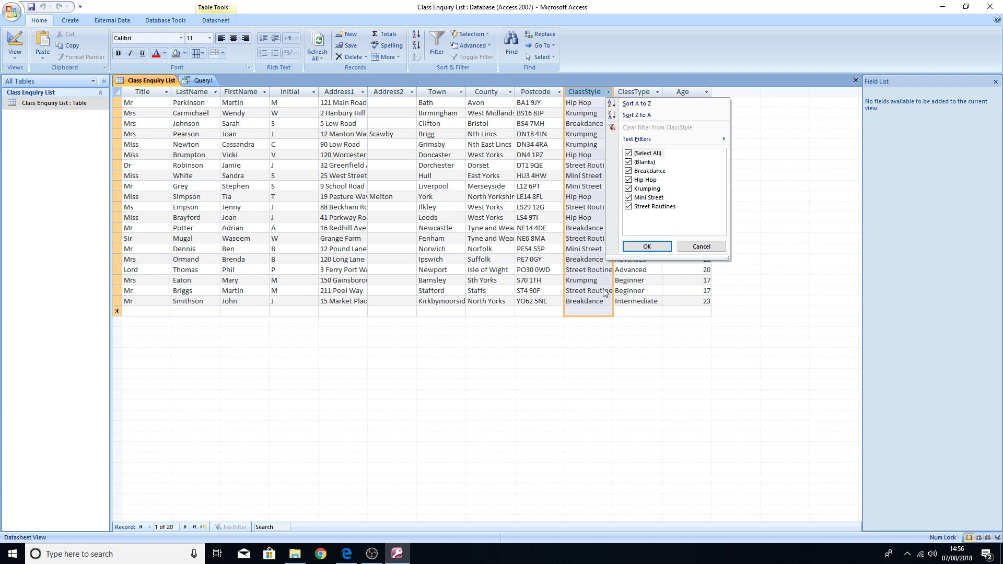
pyautogui.click(648, 248)
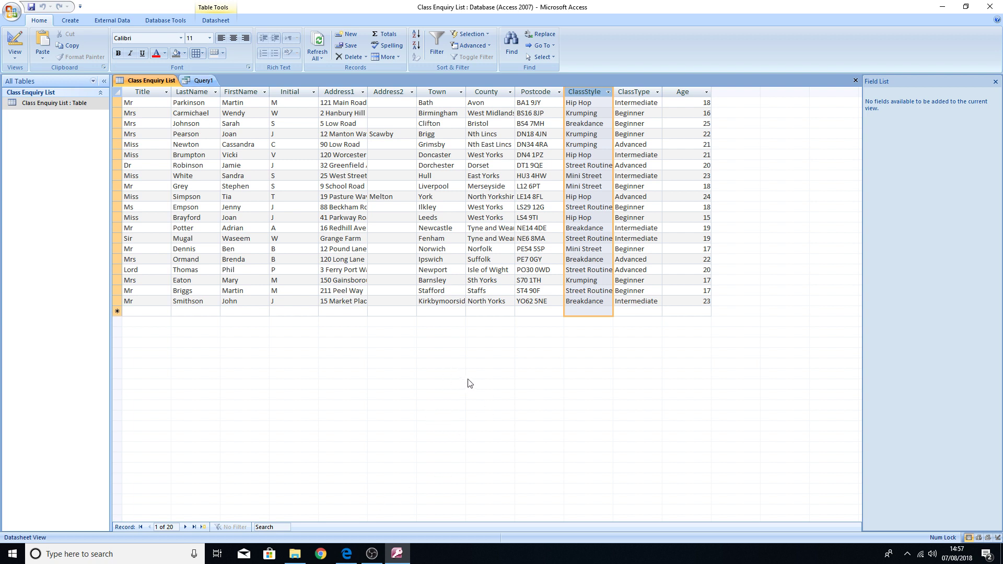
pyautogui.click(194, 81)
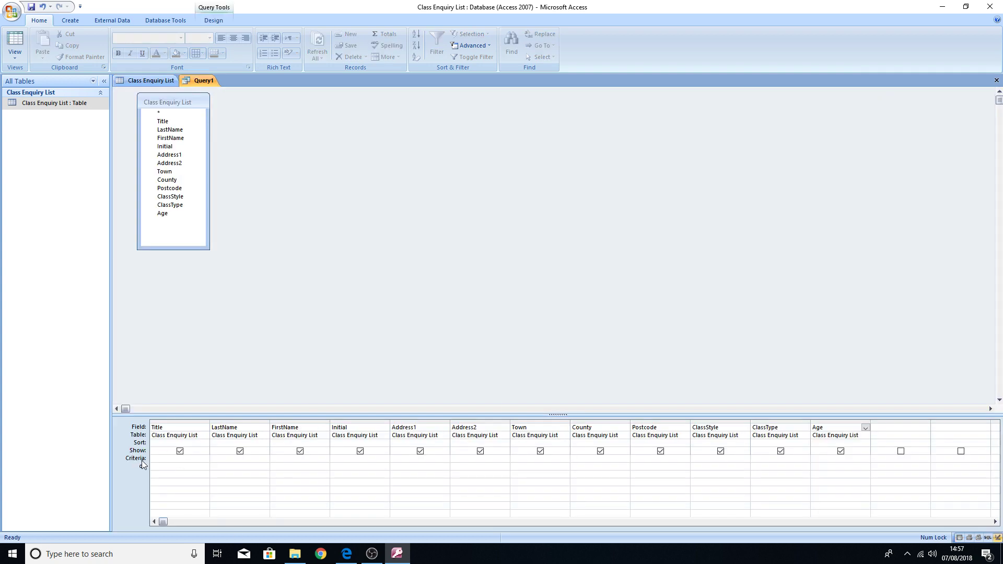
# Set criteria ClassStyle 'Street Routines' and ClassType 'Beginner', then open the Task 6 evidence document
pyautogui.click(708, 459)
pyautogui.write('Street Routines')
pyautogui.click(768, 458)
pyautogui.write('Beginner')
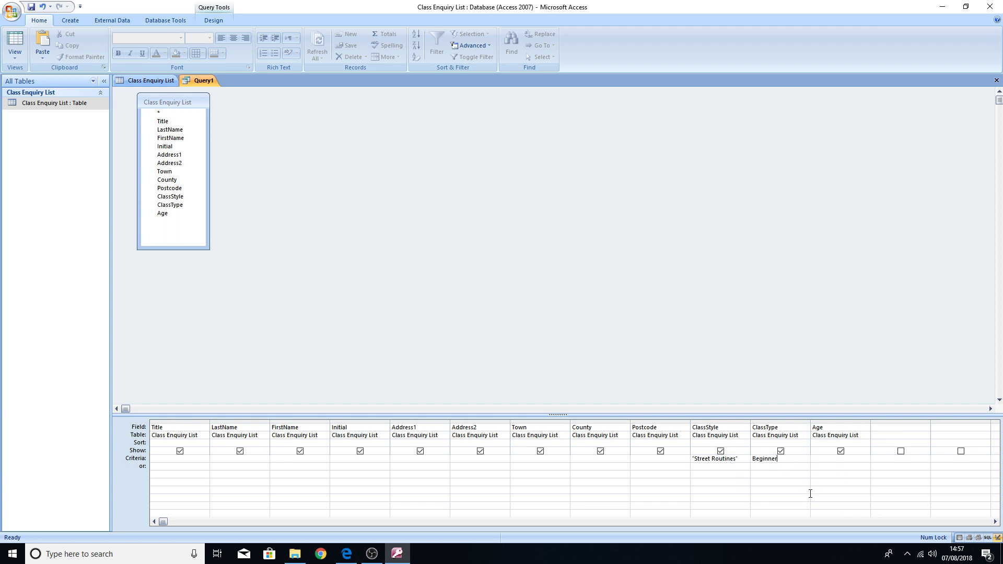
pyautogui.click(627, 500)
pyautogui.click(294, 553)
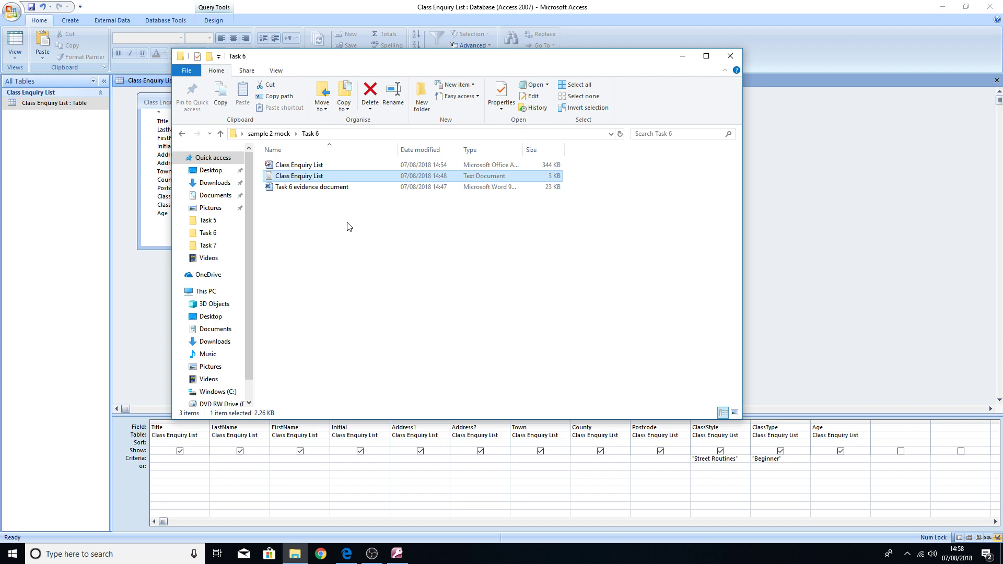
pyautogui.doubleClick(339, 188)
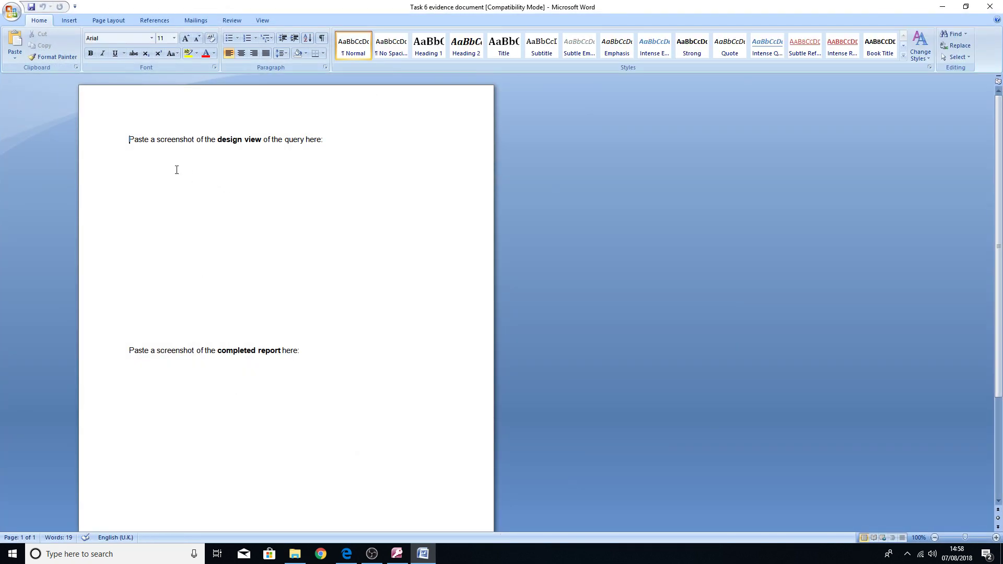
# Paste the query design screenshot on a new line under the design-view prompt and remove the surrounding blank lines
pyautogui.click(332, 144)
pyautogui.press('Return')
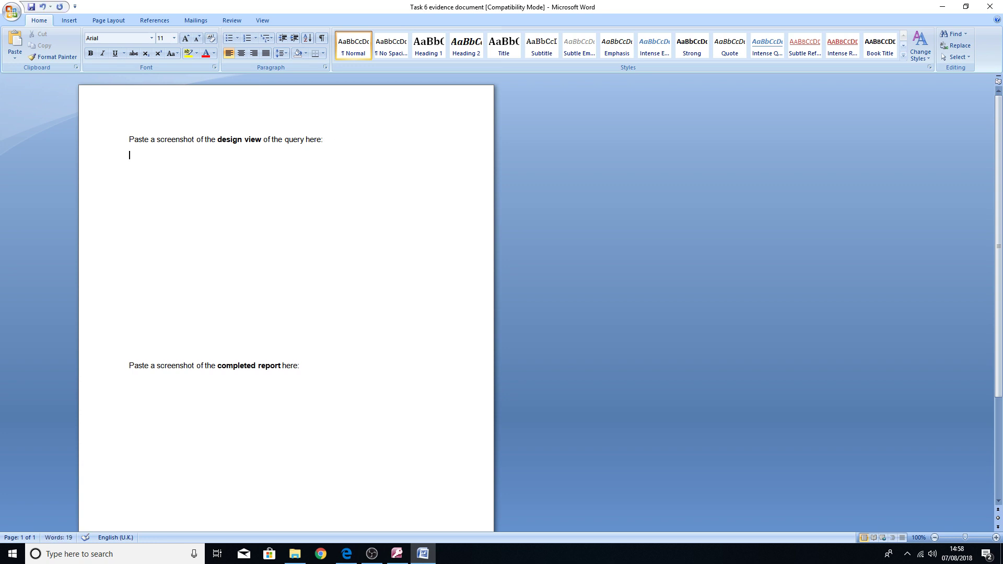
pyautogui.rightClick(226, 198)
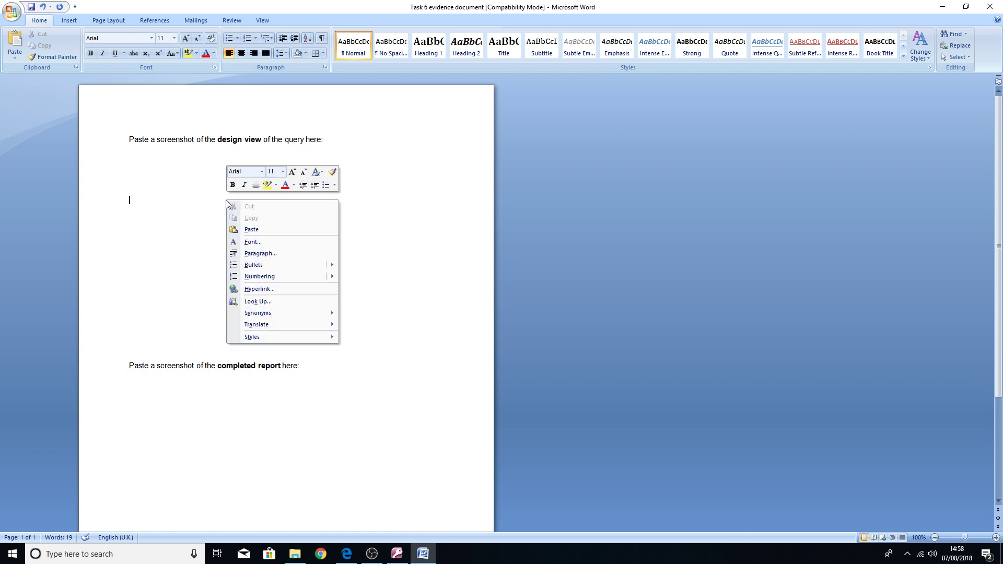
pyautogui.click(265, 226)
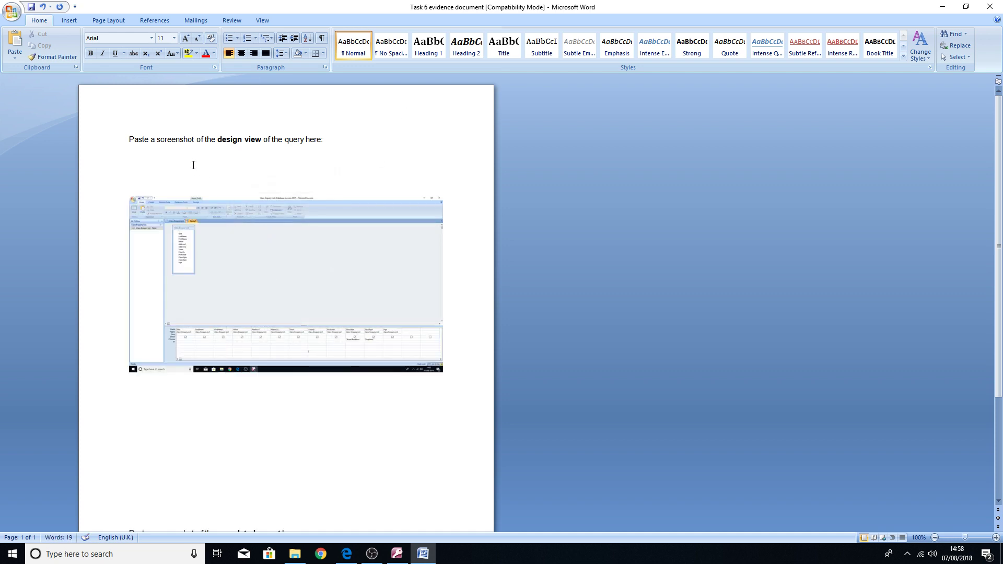
pyautogui.press('Delete')
pyautogui.press('Delete')
pyautogui.press('Delete')
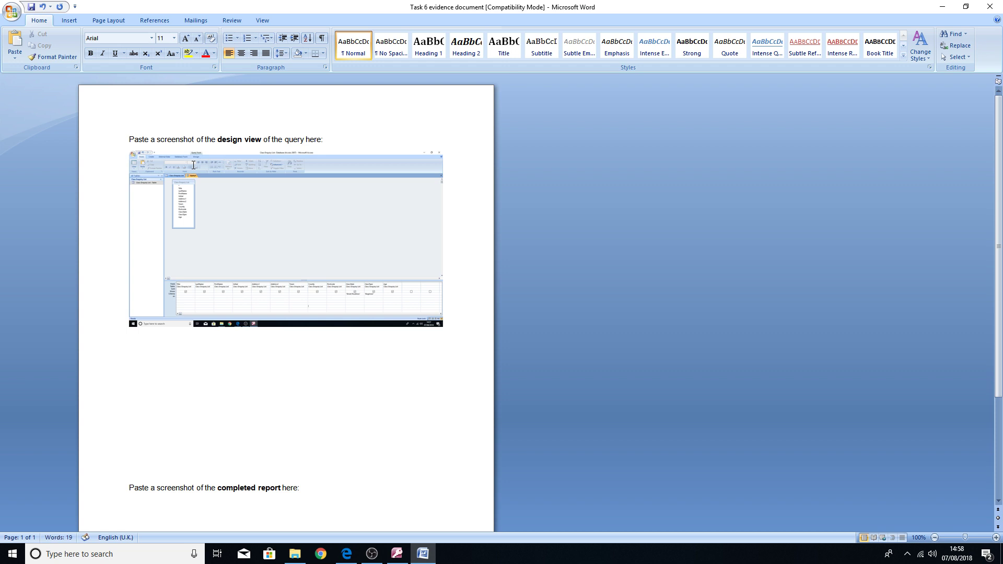
pyautogui.click(165, 342)
pyautogui.press('Delete')
pyautogui.press('Delete')
pyautogui.press('Delete')
pyautogui.press('Delete')
pyautogui.press('Delete')
pyautogui.press('Delete')
pyautogui.press('Delete')
pyautogui.press('Delete')
pyautogui.press('Delete')
pyautogui.press('Delete')
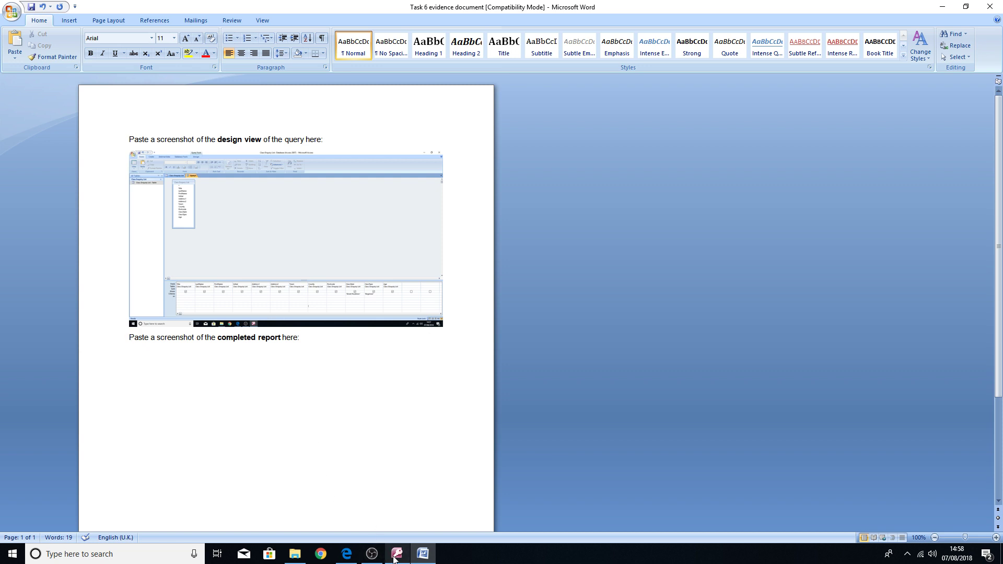
# Reread the Task 6 report requirements in Edge, then return to the Access query design
pyautogui.moveTo(395, 558)
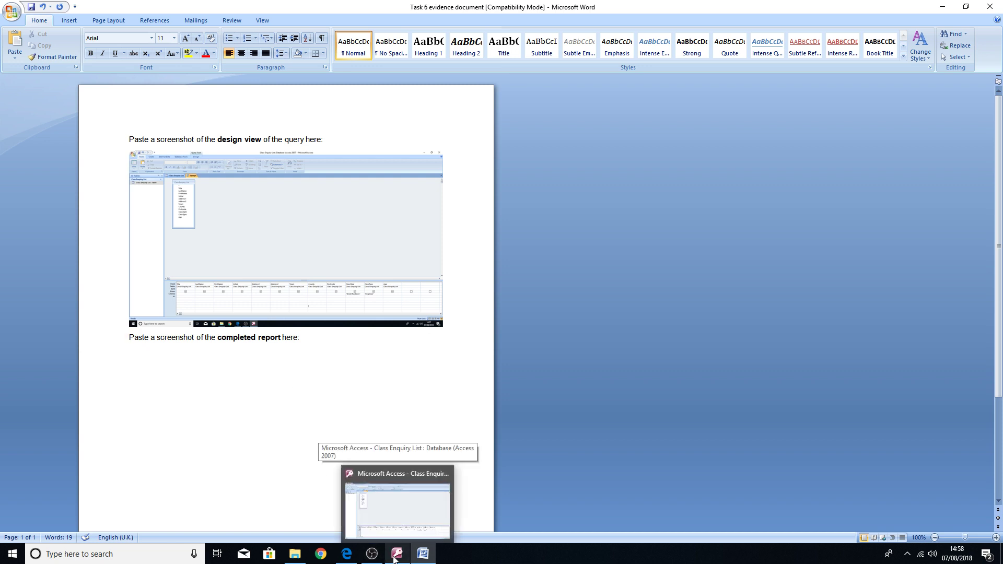
pyautogui.click(346, 554)
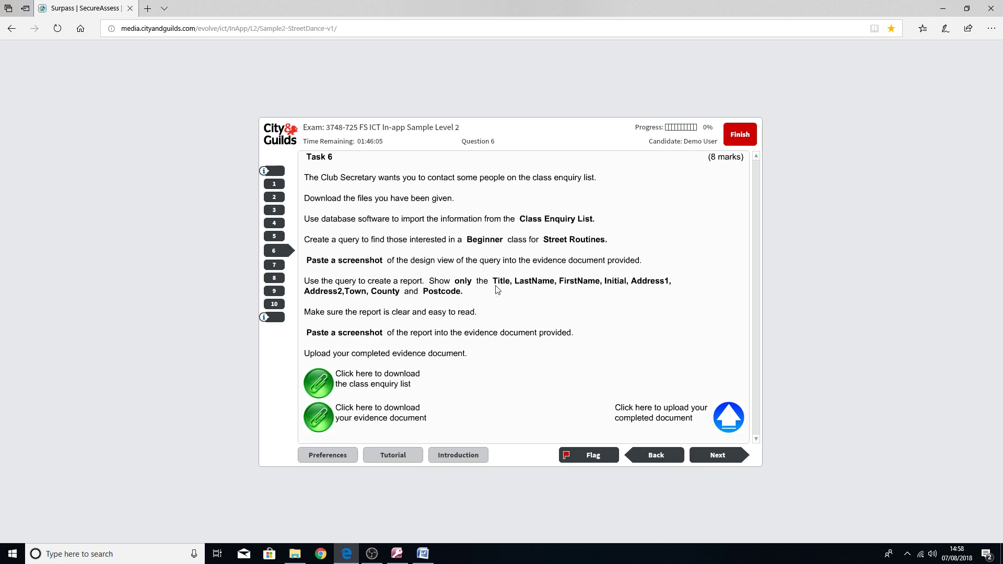
pyautogui.click(397, 554)
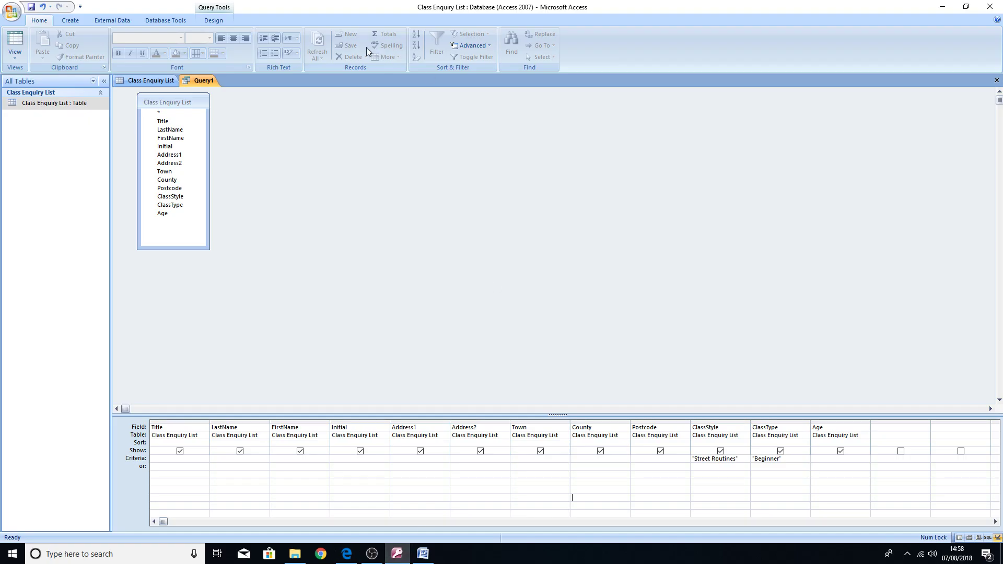
# Save Query1 with Save Object As under the name 'Street Routines Beginner'
pyautogui.click(151, 84)
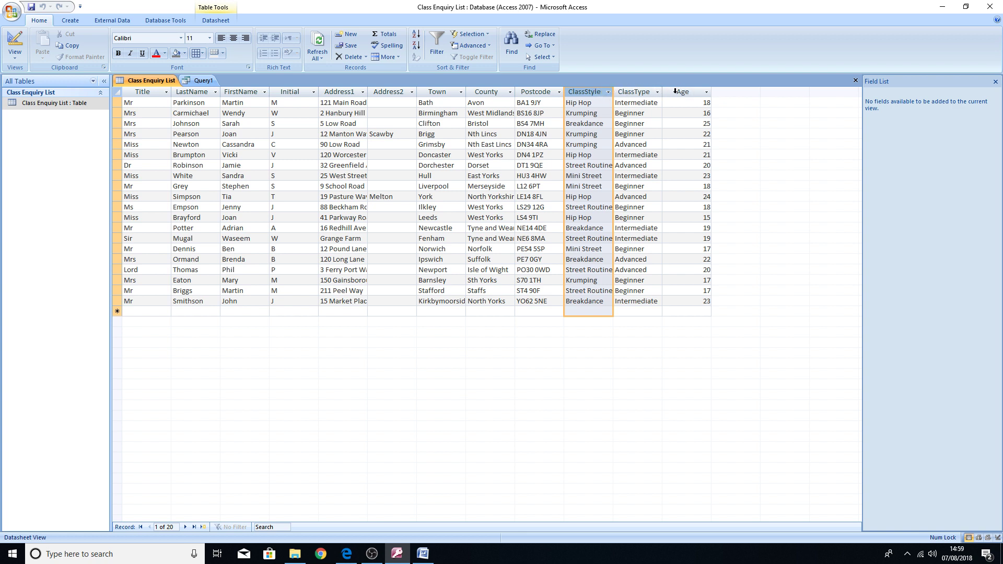
pyautogui.click(203, 83)
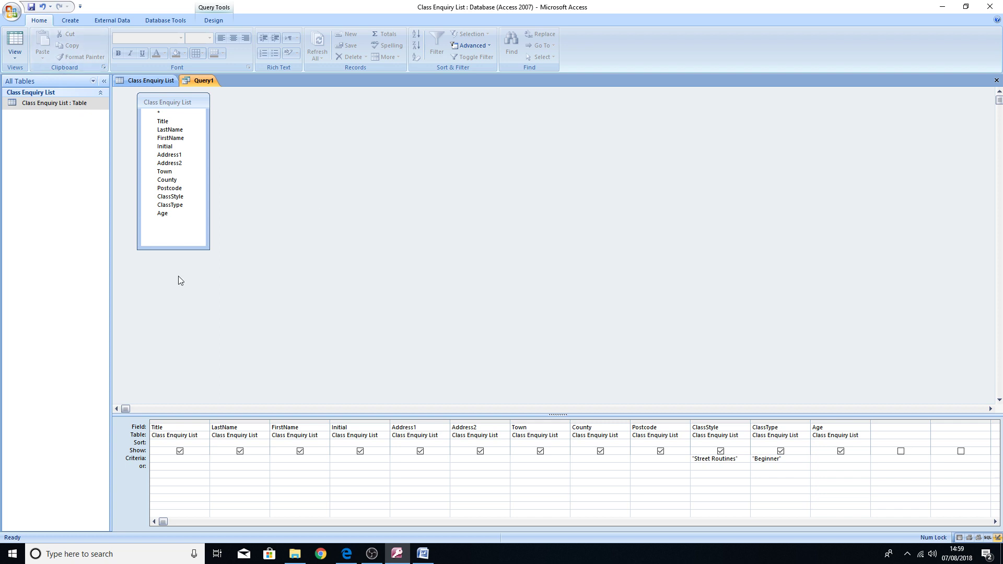
pyautogui.click(11, 10)
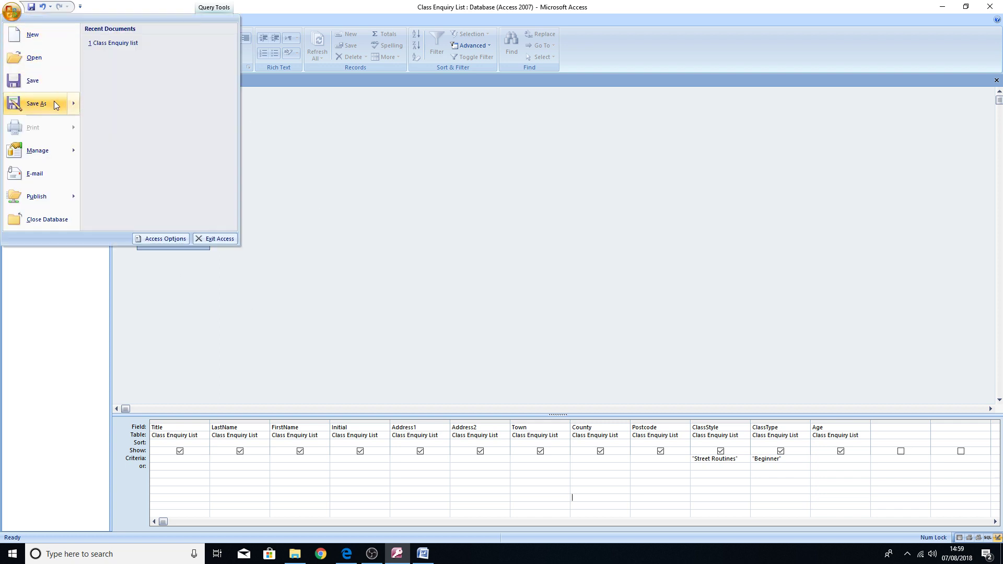
pyautogui.moveTo(54, 104)
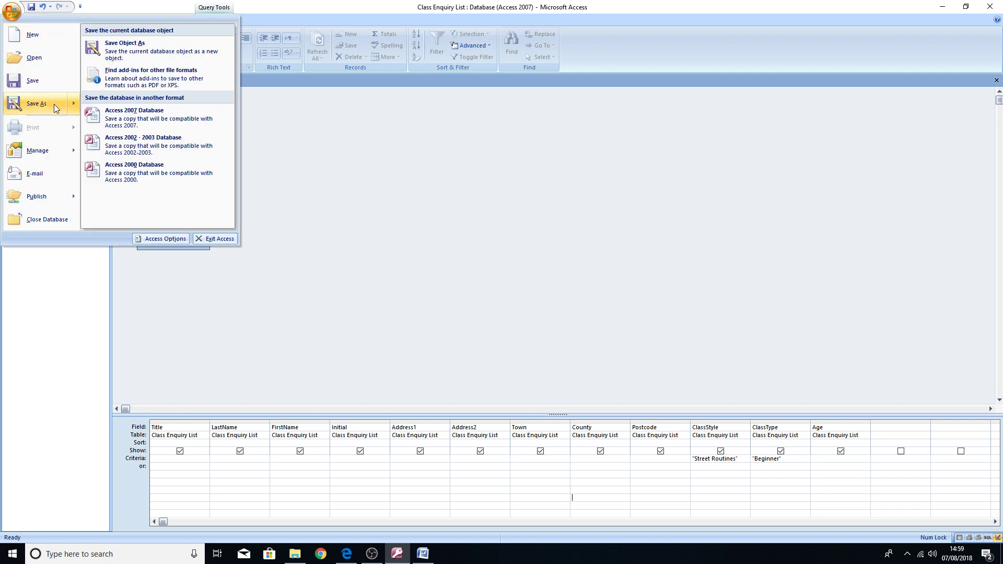
pyautogui.click(147, 54)
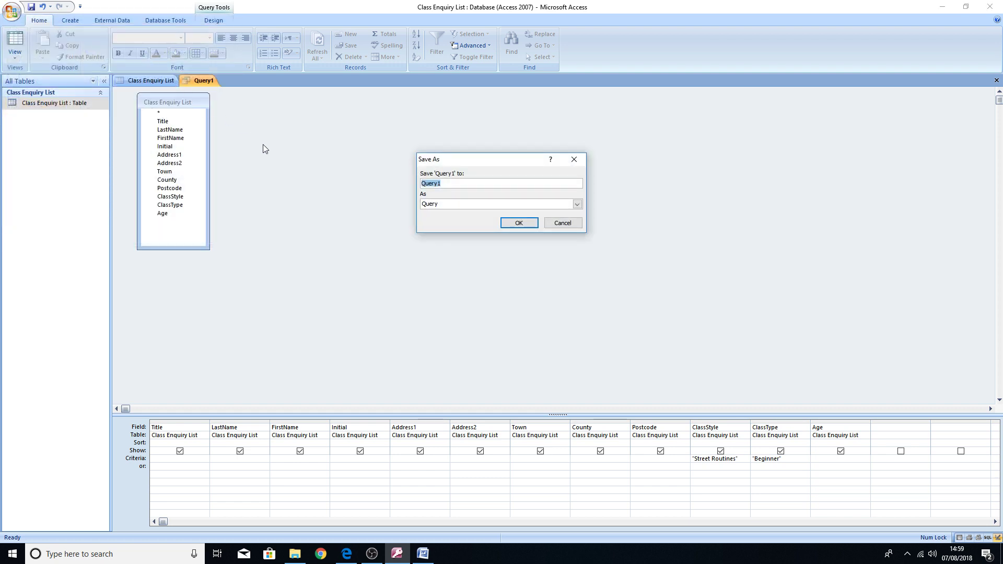
pyautogui.write('Street Routines Beginner')
pyautogui.click(508, 224)
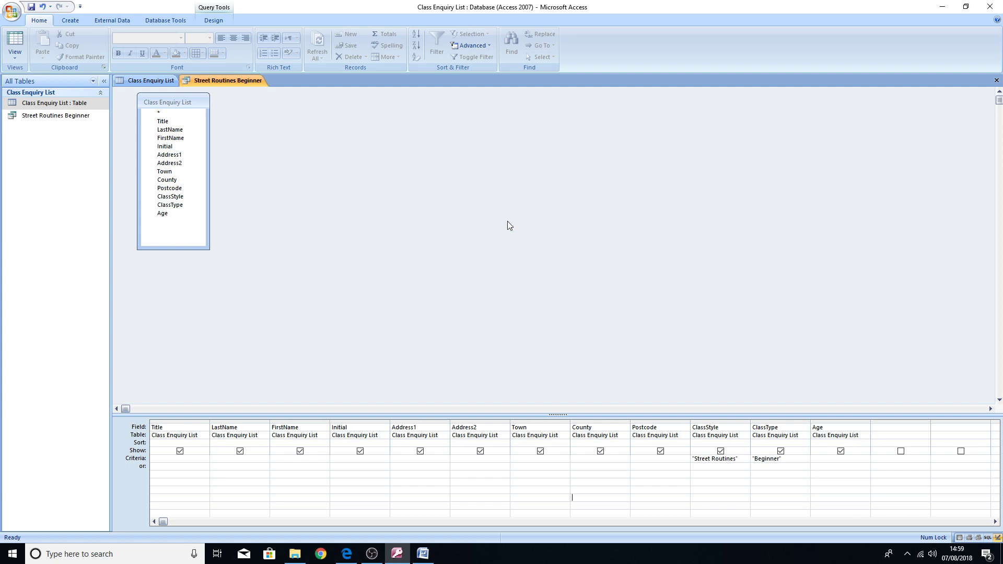
# Start the Report Wizard and add the fields Title through Postcode from the Street Routines Beginner query
pyautogui.click(70, 21)
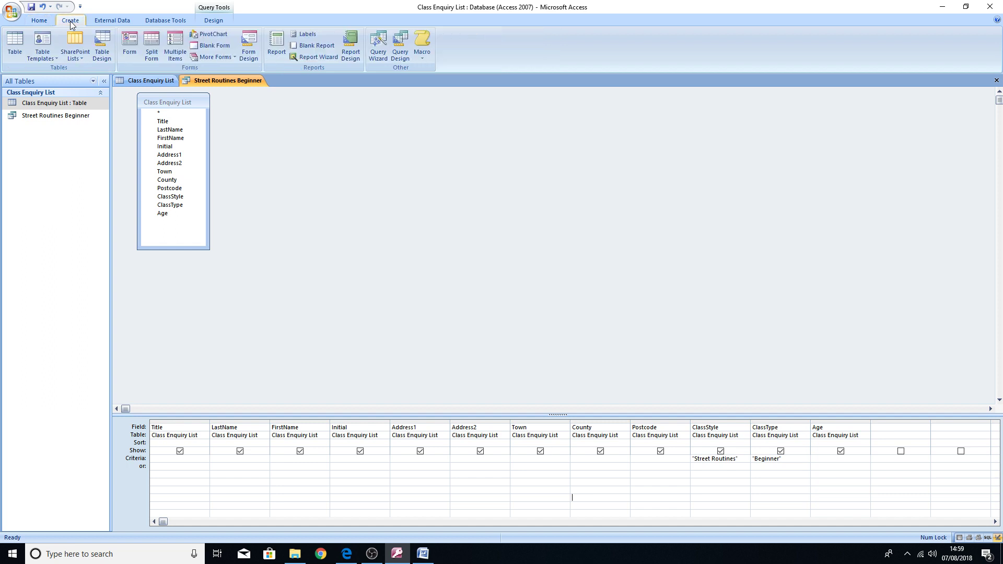
pyautogui.click(315, 57)
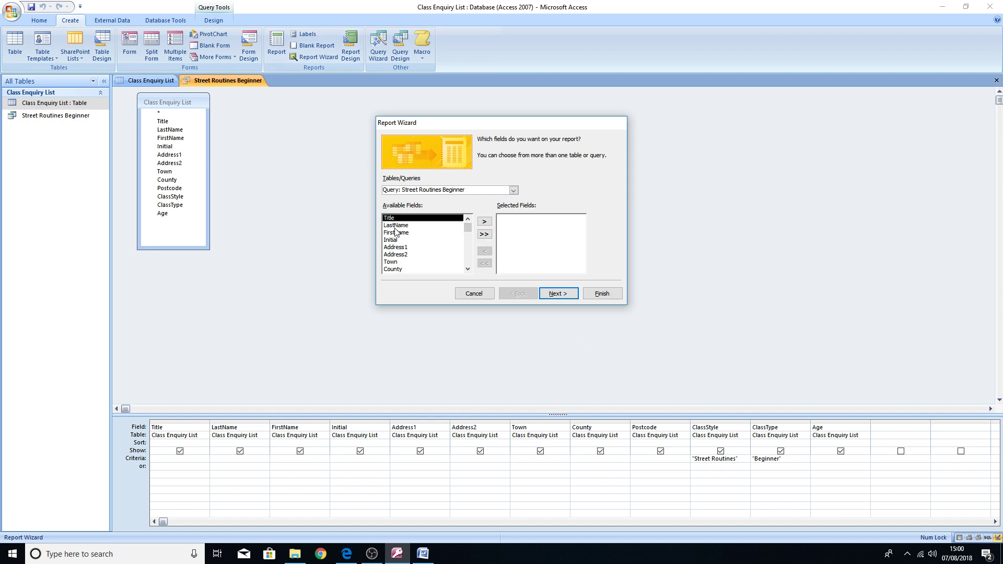
pyautogui.click(484, 221)
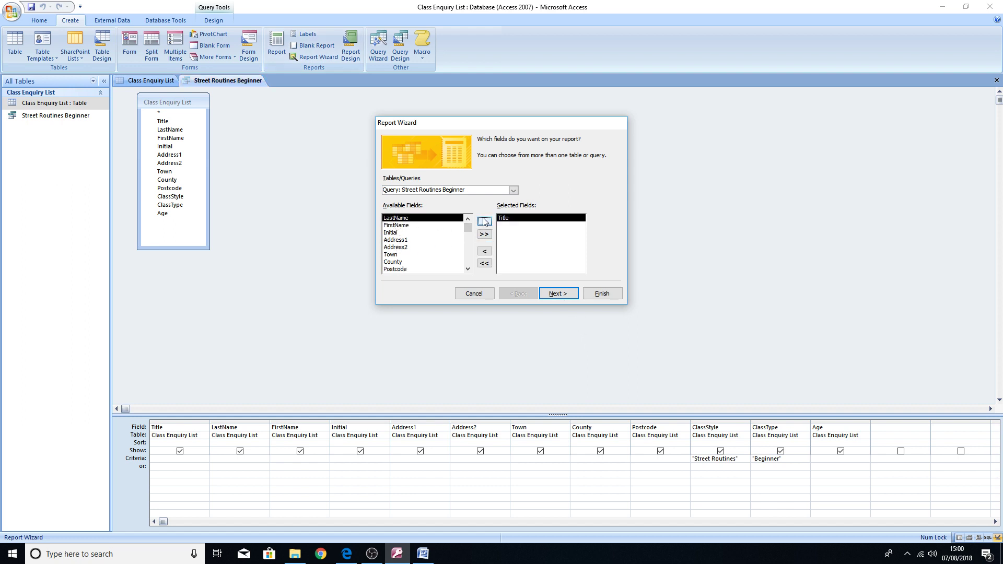
pyautogui.click(485, 222)
pyautogui.click(485, 222)
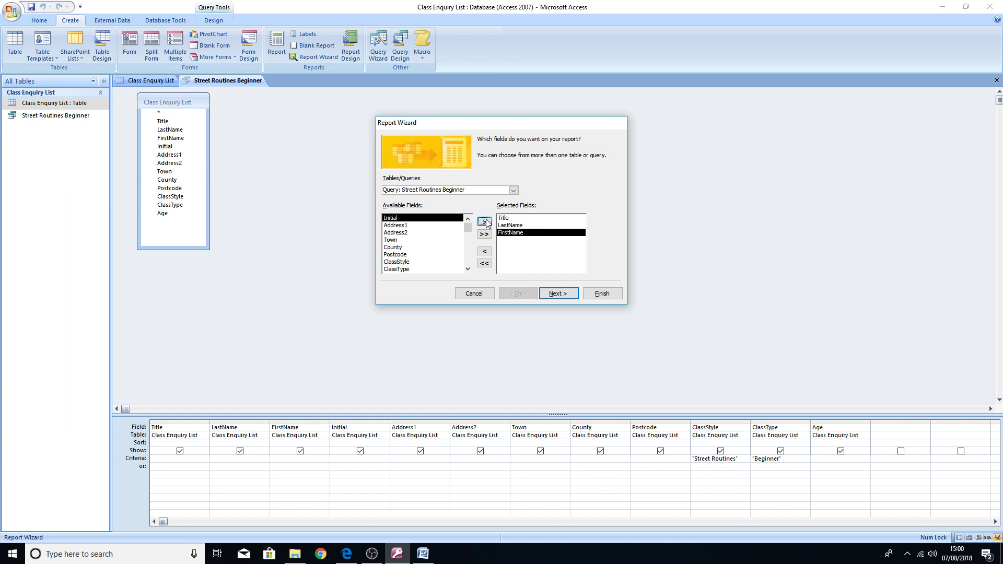
pyautogui.click(485, 222)
pyautogui.click(485, 222)
pyautogui.click(485, 222)
pyautogui.click(484, 222)
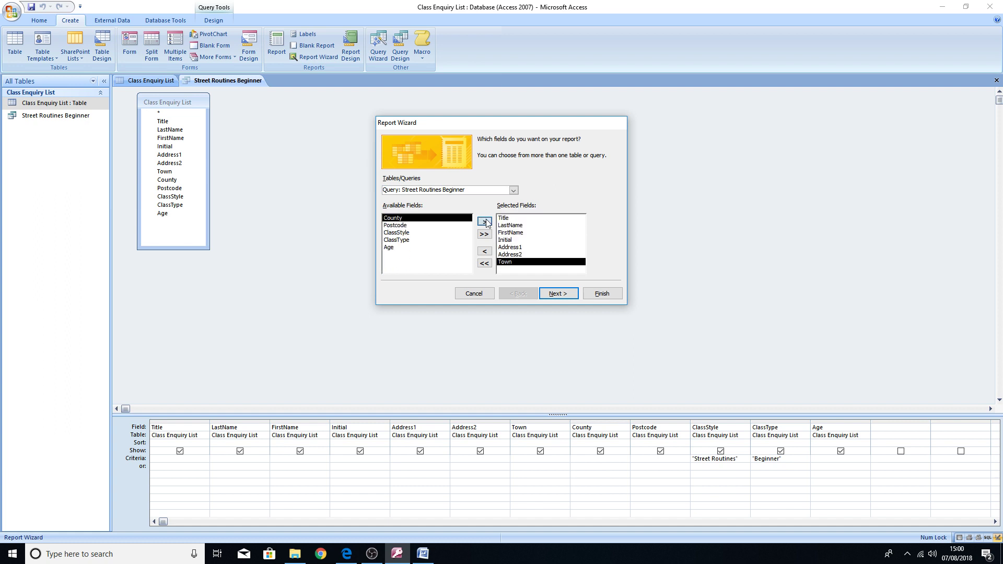
pyautogui.click(484, 222)
pyautogui.click(484, 222)
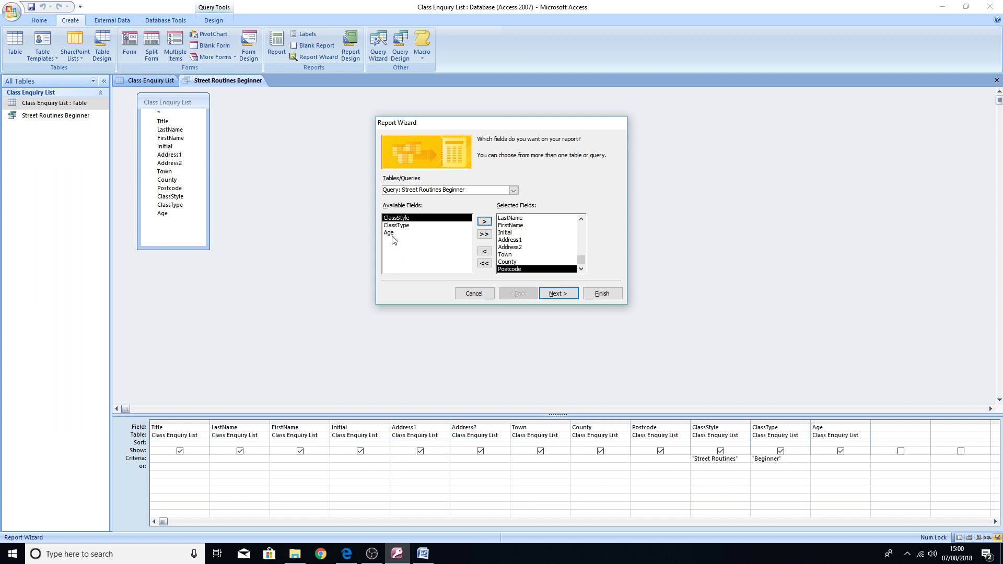
# Skip grouping and sorting, keep the Tabular portrait layout fitted to the page, and finish the report
pyautogui.click(557, 294)
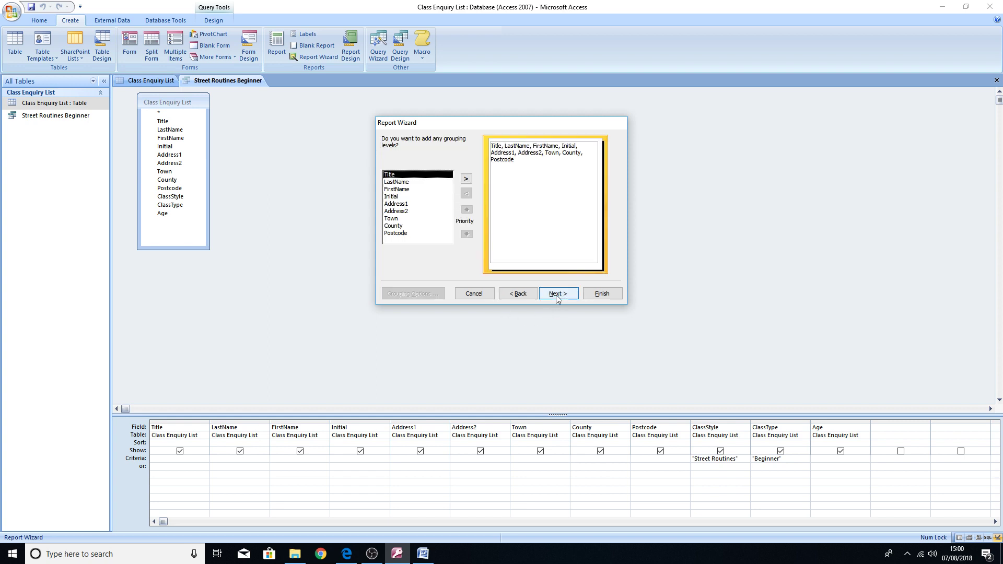
pyautogui.click(557, 294)
pyautogui.click(557, 294)
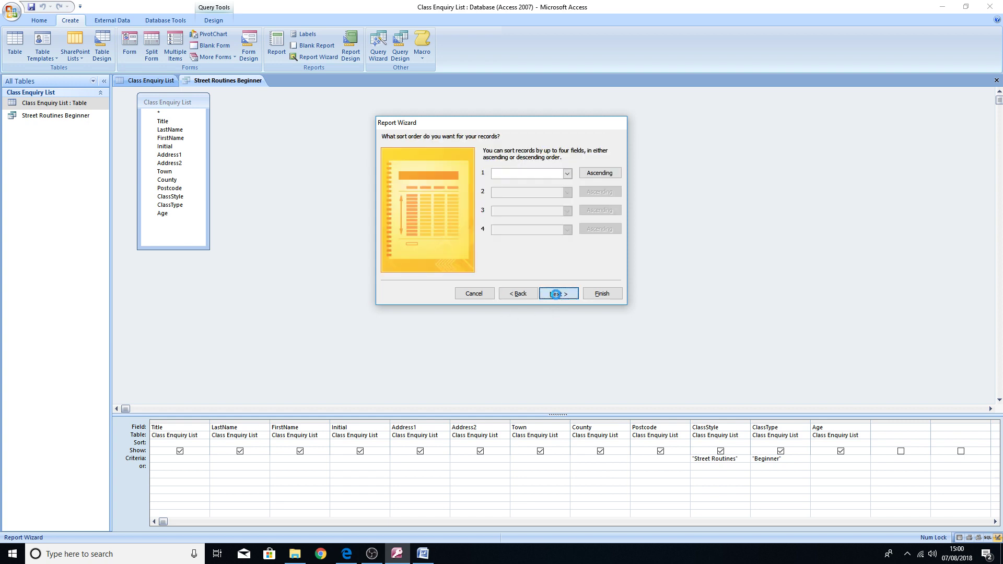
pyautogui.click(557, 294)
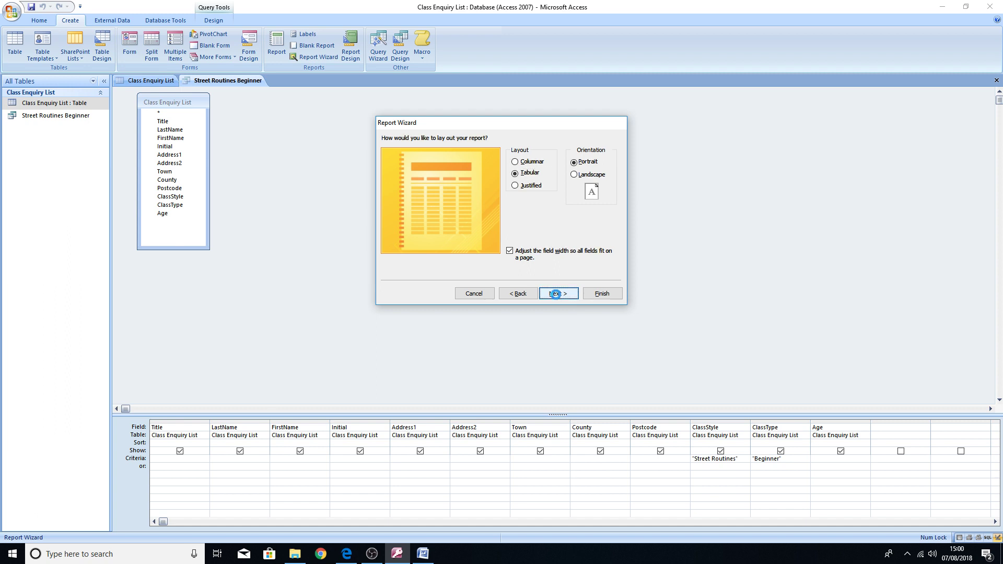
pyautogui.click(518, 294)
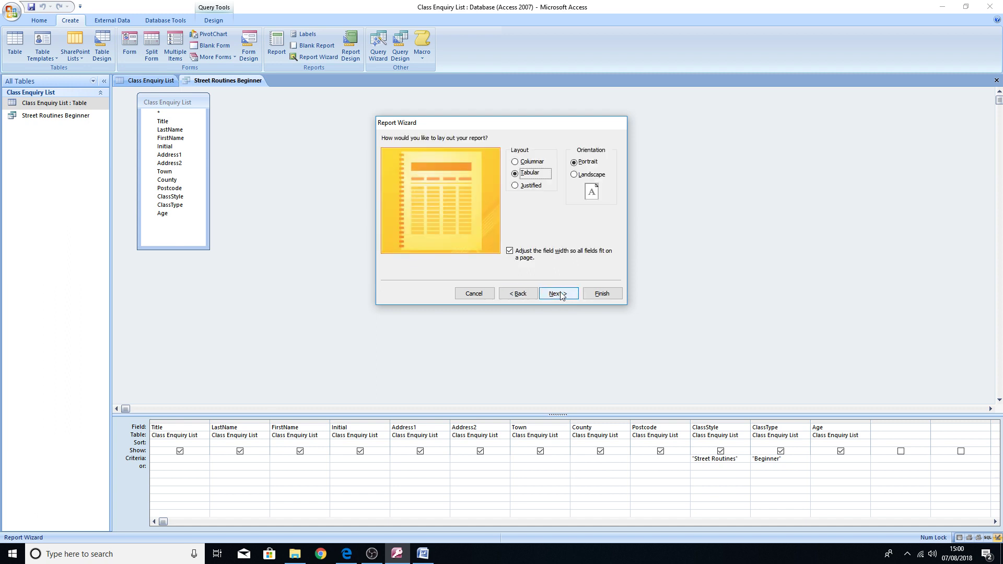
pyautogui.click(602, 293)
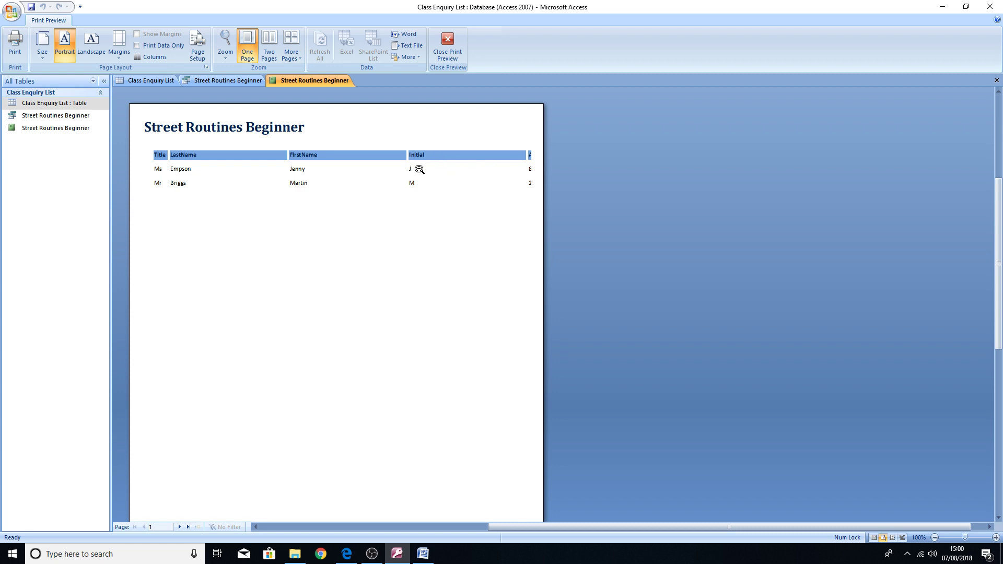
# Check the Task 6 brief in the browser, then return to the Street Routines Beginner report preview
pyautogui.hotkey('alt', 'Tab')
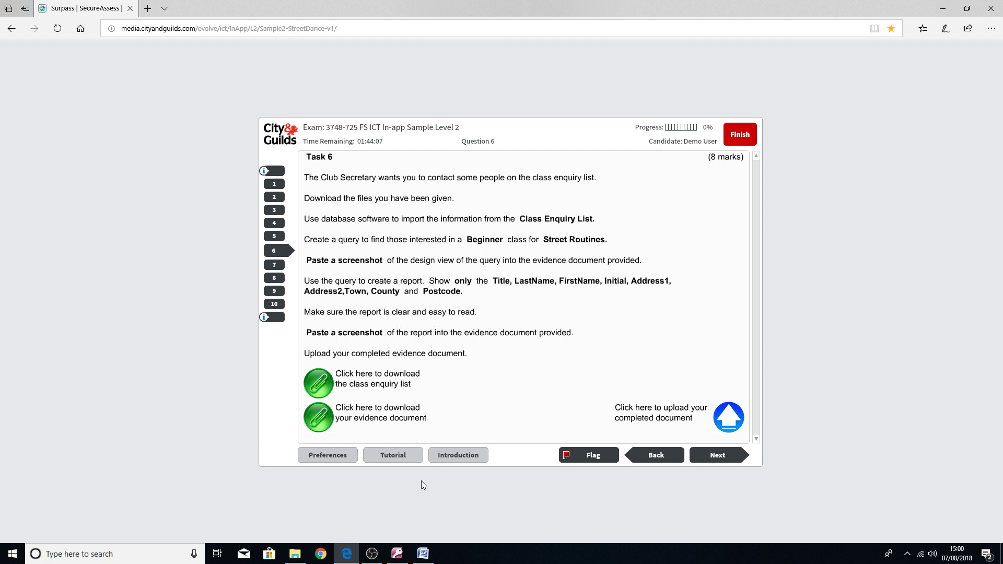
pyautogui.click(404, 555)
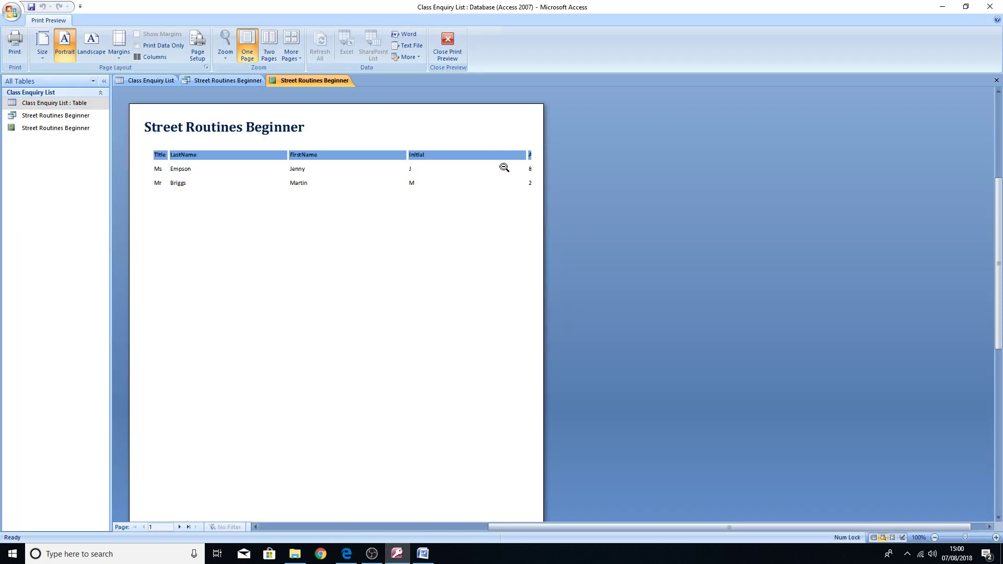
pyautogui.rightClick(323, 81)
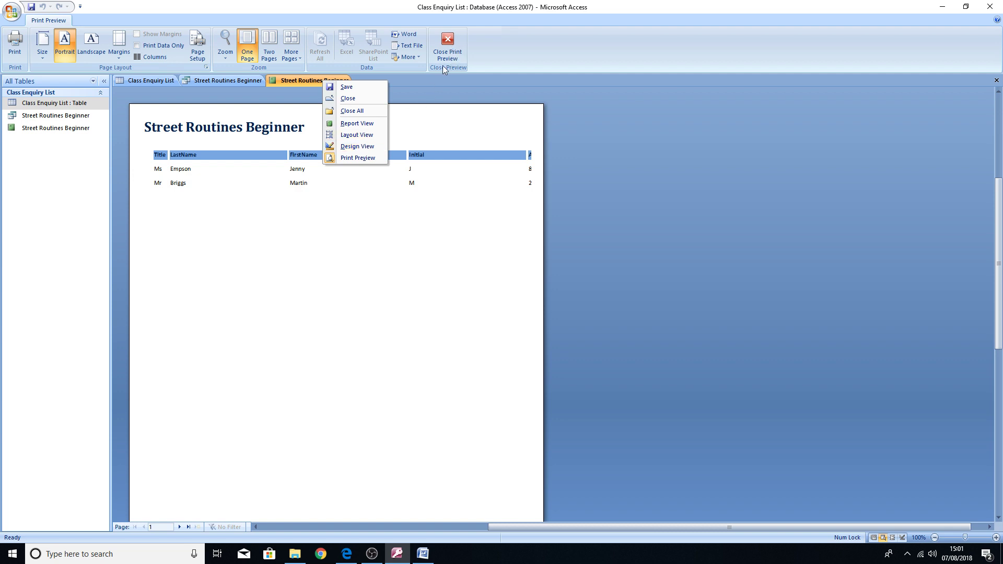
# In Design View, shrink the LastName, FirstName, Initial and Address1 header labels to narrower widths
pyautogui.click(376, 146)
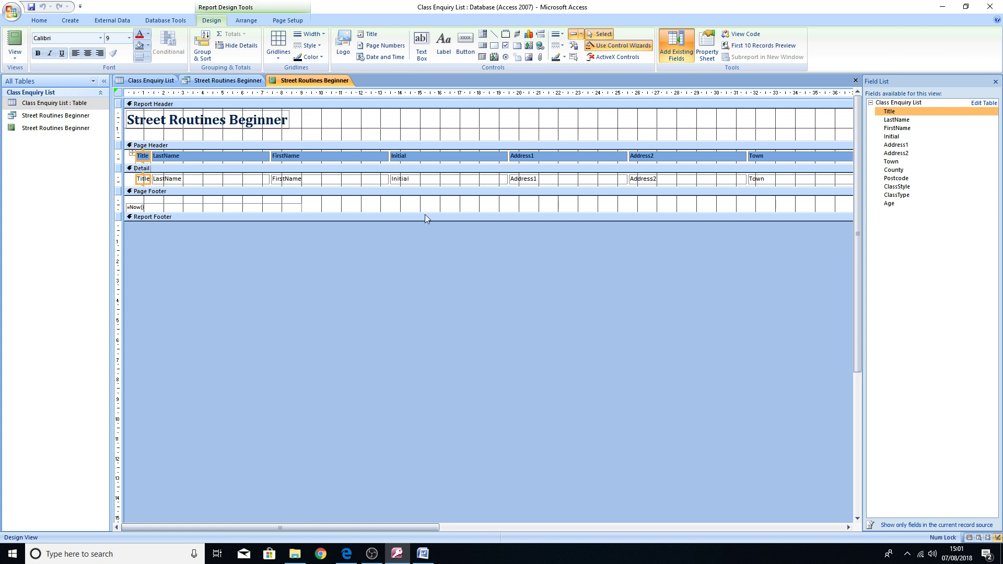
pyautogui.click(263, 154)
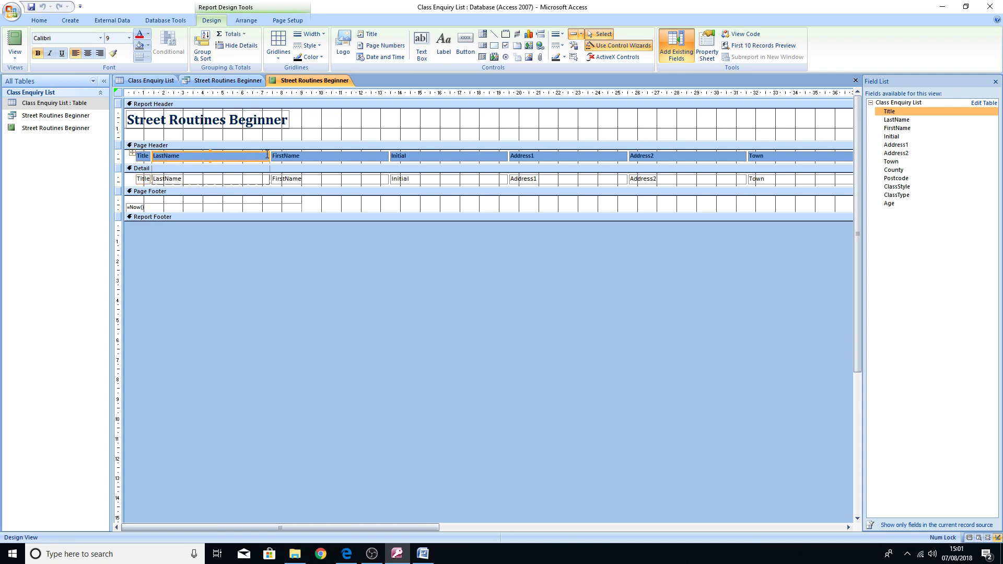
pyautogui.moveTo(268, 156); pyautogui.dragTo(196, 161)
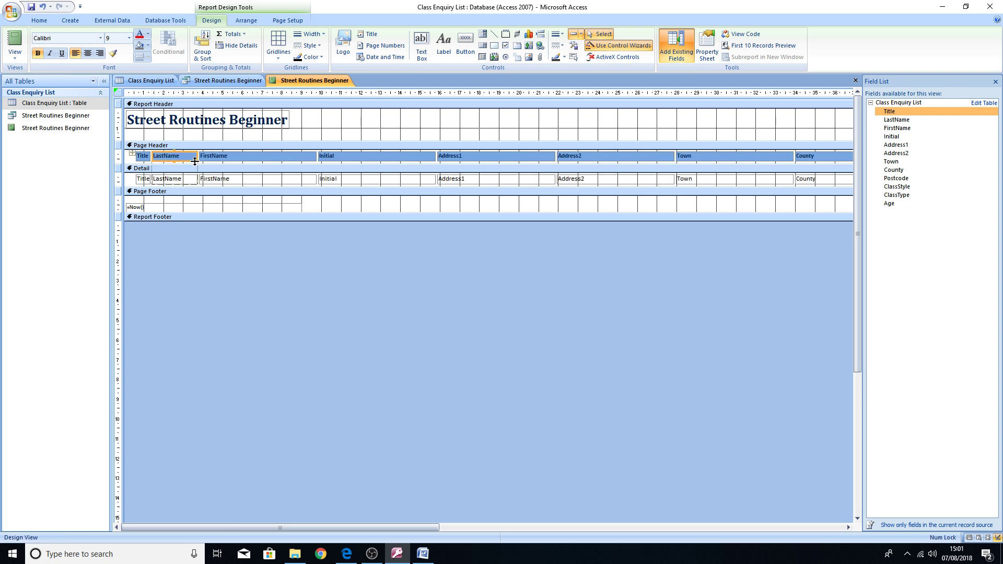
pyautogui.click(289, 157)
pyautogui.moveTo(315, 156); pyautogui.dragTo(241, 158)
pyautogui.click(296, 159)
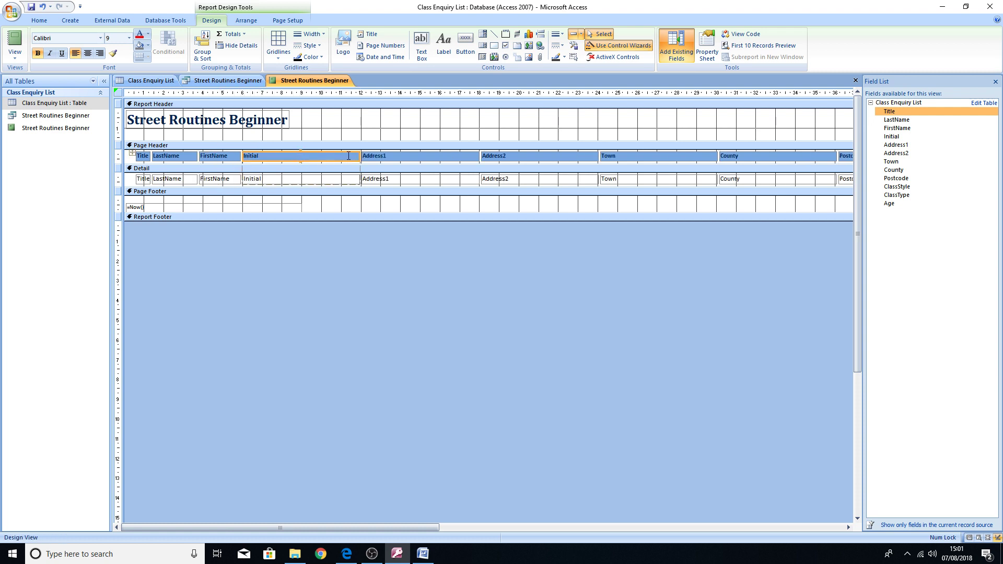
pyautogui.moveTo(358, 155); pyautogui.dragTo(264, 154)
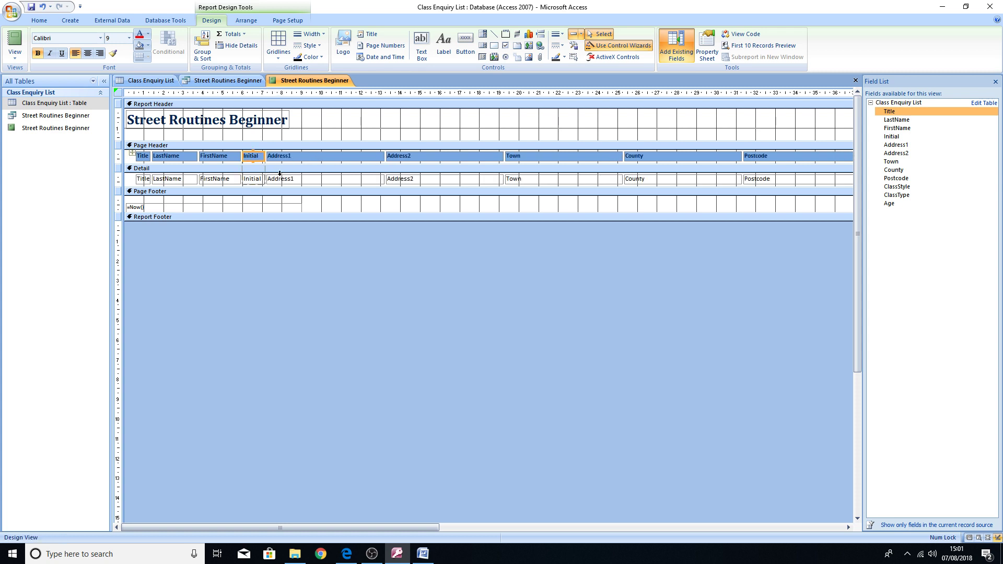
pyautogui.click(321, 156)
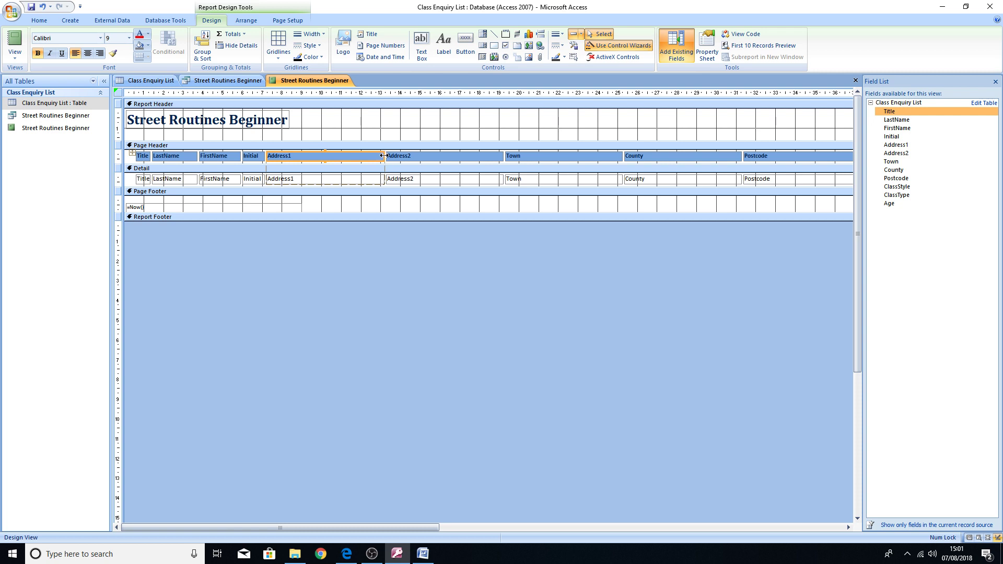
pyautogui.moveTo(382, 156); pyautogui.dragTo(321, 155)
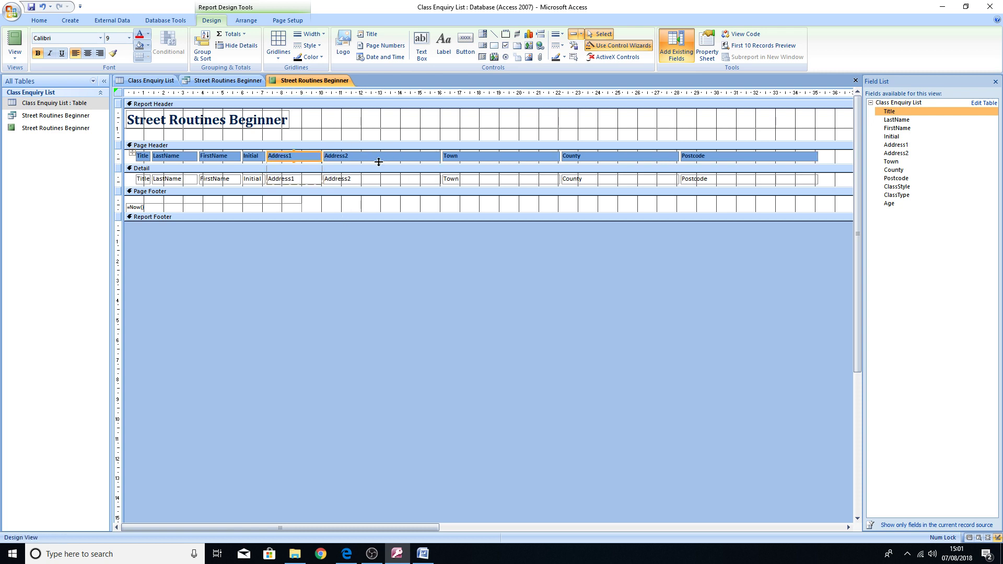
pyautogui.rightClick(311, 82)
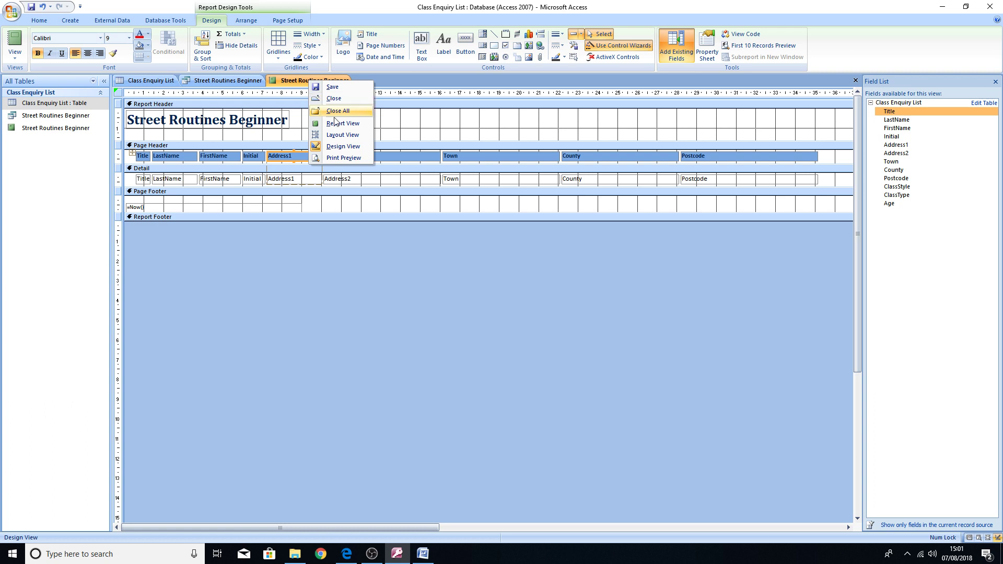
# Check the report layout in Print Preview, then go back to Design View
pyautogui.click(341, 160)
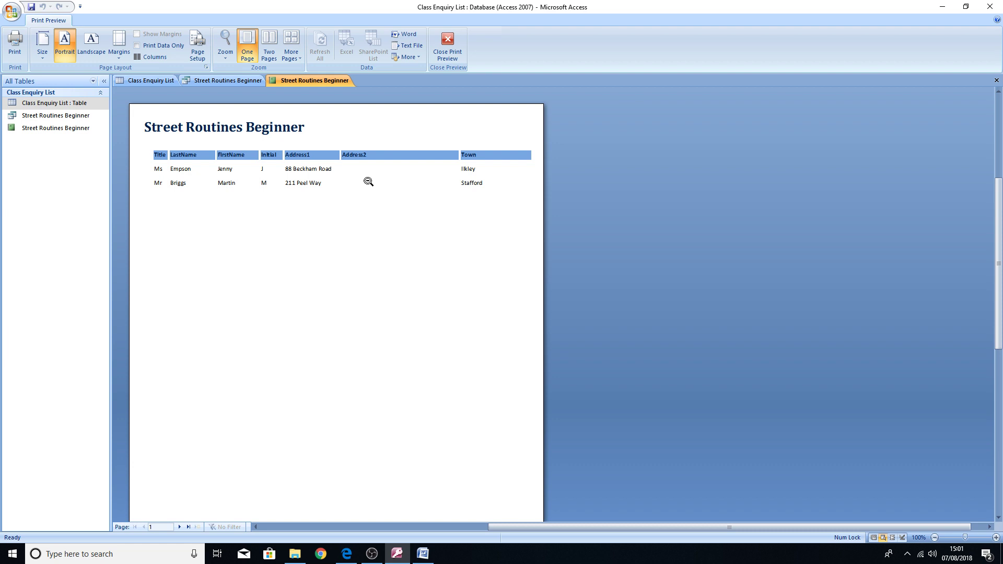
pyautogui.rightClick(335, 81)
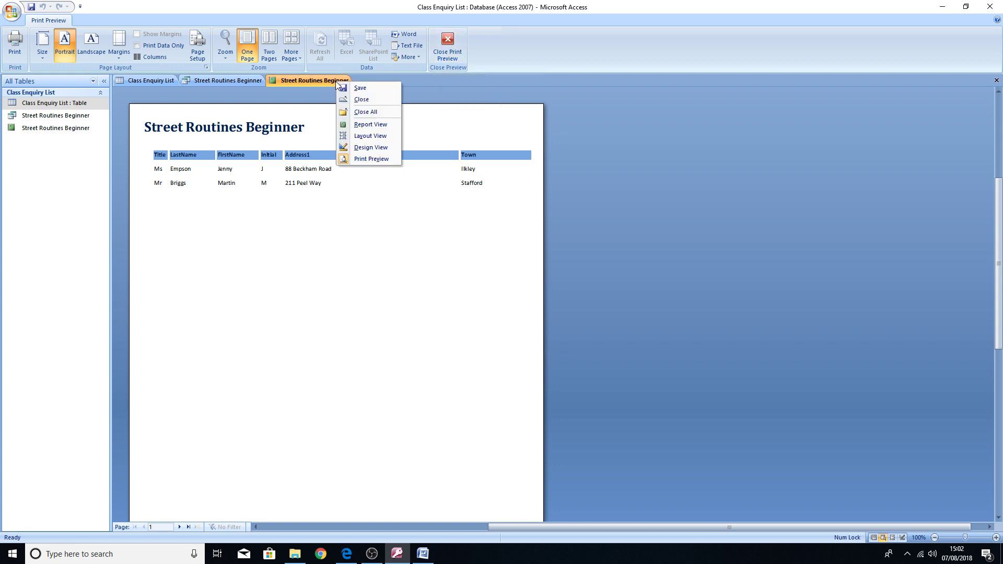
pyautogui.click(371, 147)
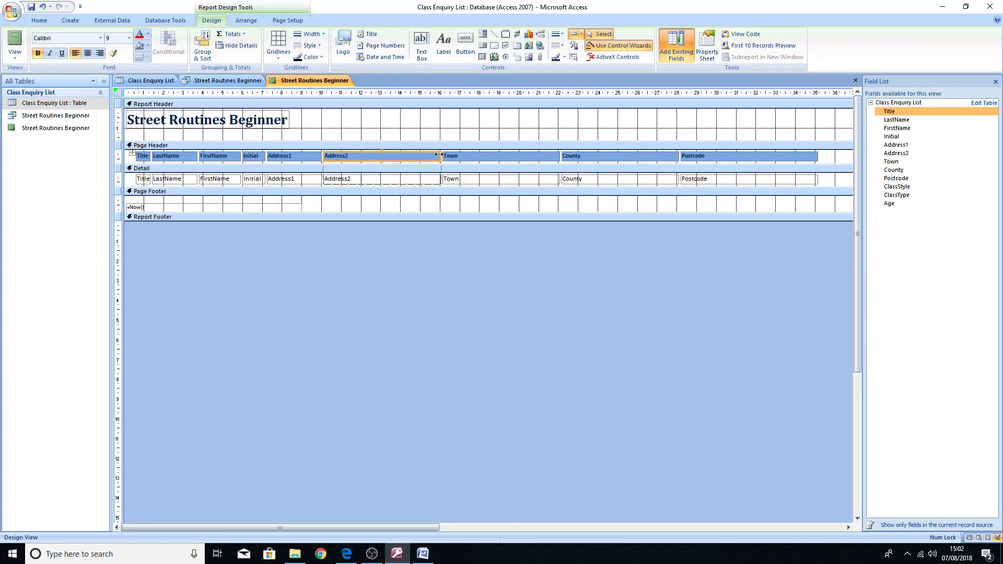
# Shrink the Address2, Town, County and Postcode header labels so all columns sit close together
pyautogui.moveTo(439, 155); pyautogui.dragTo(351, 158)
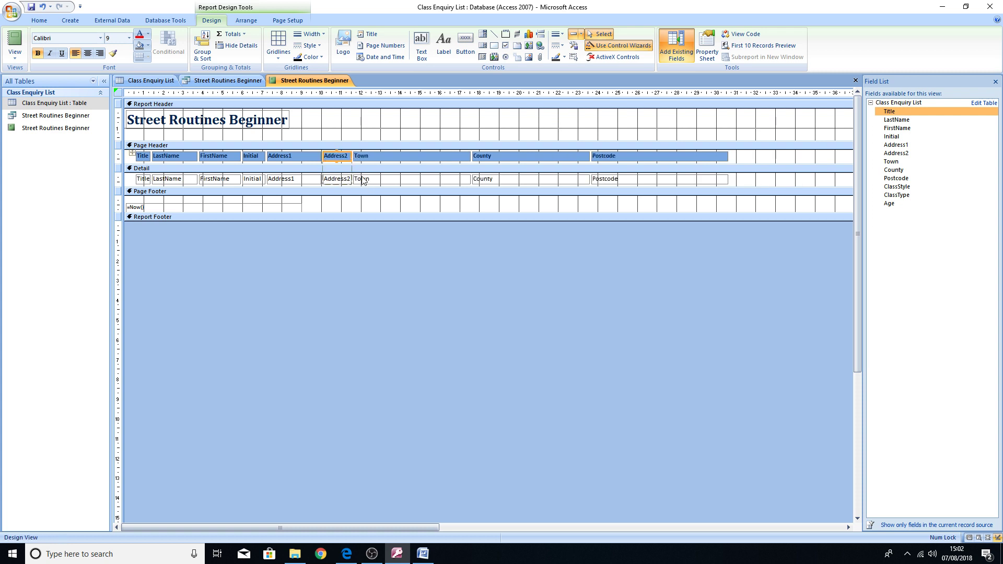
pyautogui.click(405, 156)
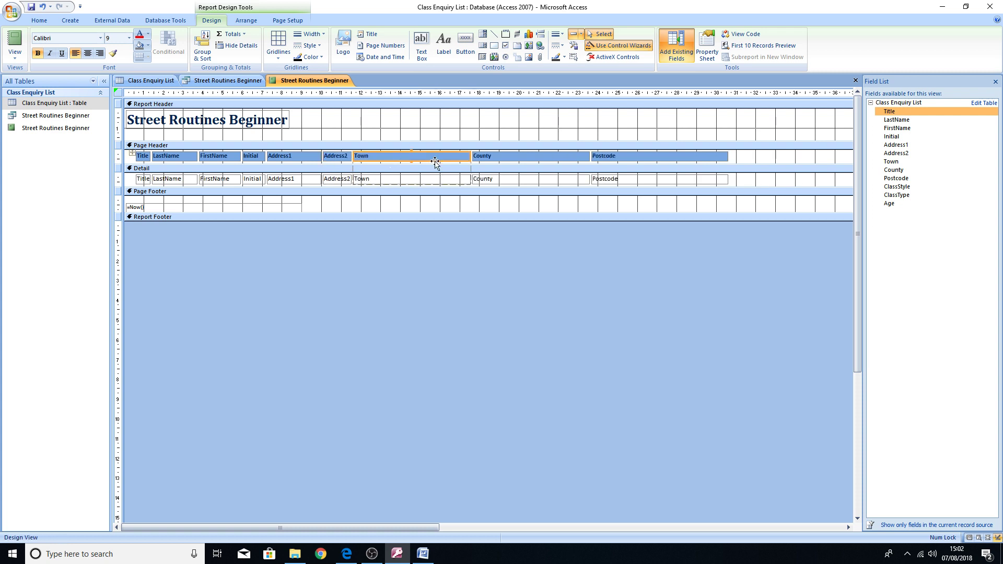
pyautogui.moveTo(469, 155); pyautogui.dragTo(397, 157)
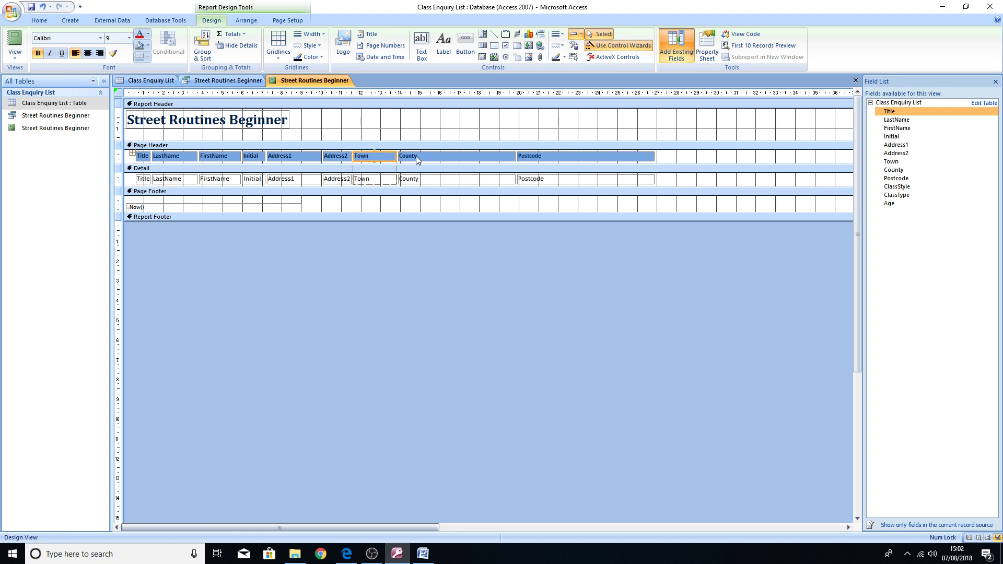
pyautogui.click(416, 156)
pyautogui.moveTo(513, 156); pyautogui.dragTo(440, 156)
pyautogui.click(575, 156)
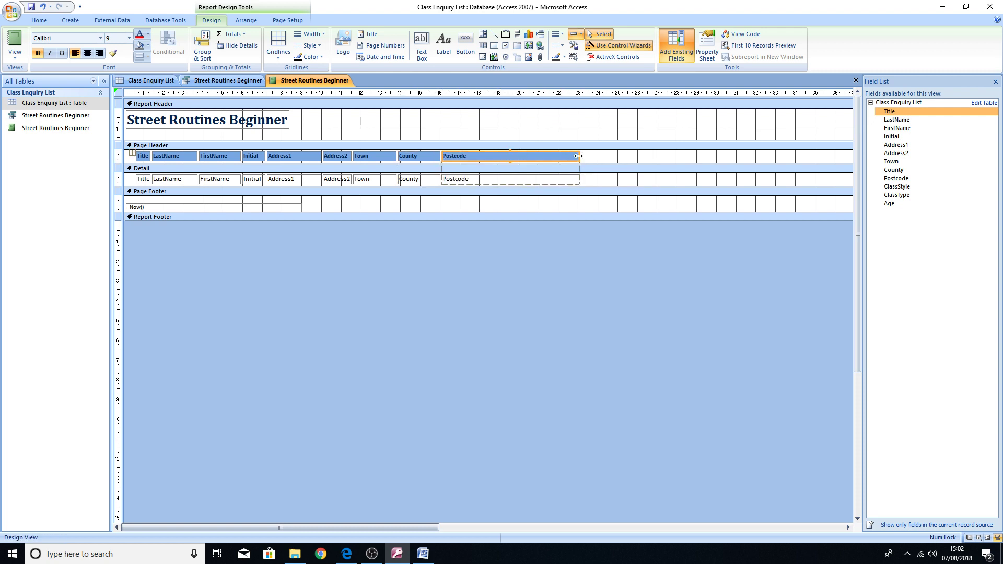
pyautogui.moveTo(577, 156); pyautogui.dragTo(473, 157)
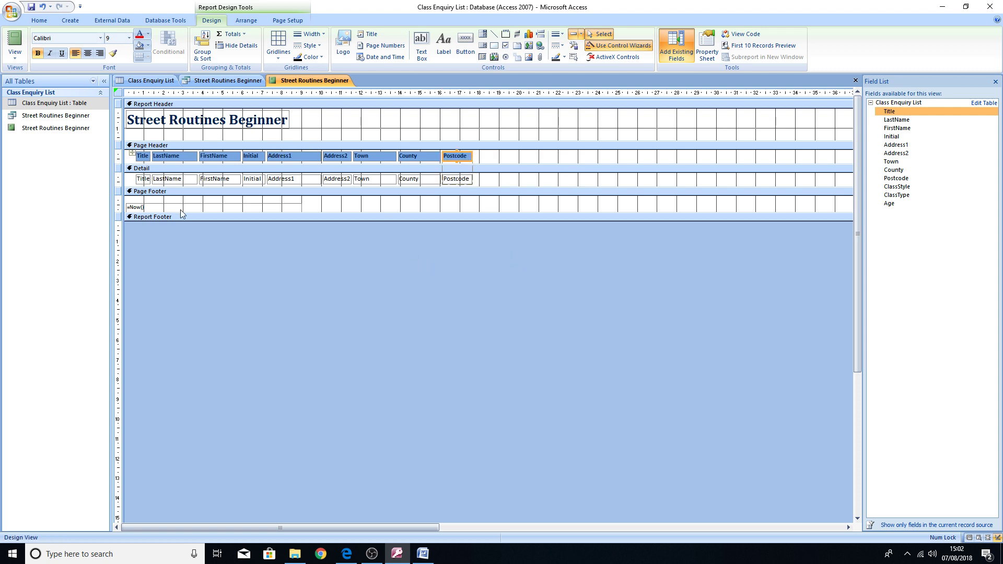
pyautogui.click(371, 253)
# Preview the report with all nine columns fitting on one page, then bring back the exam page
pyautogui.rightClick(318, 81)
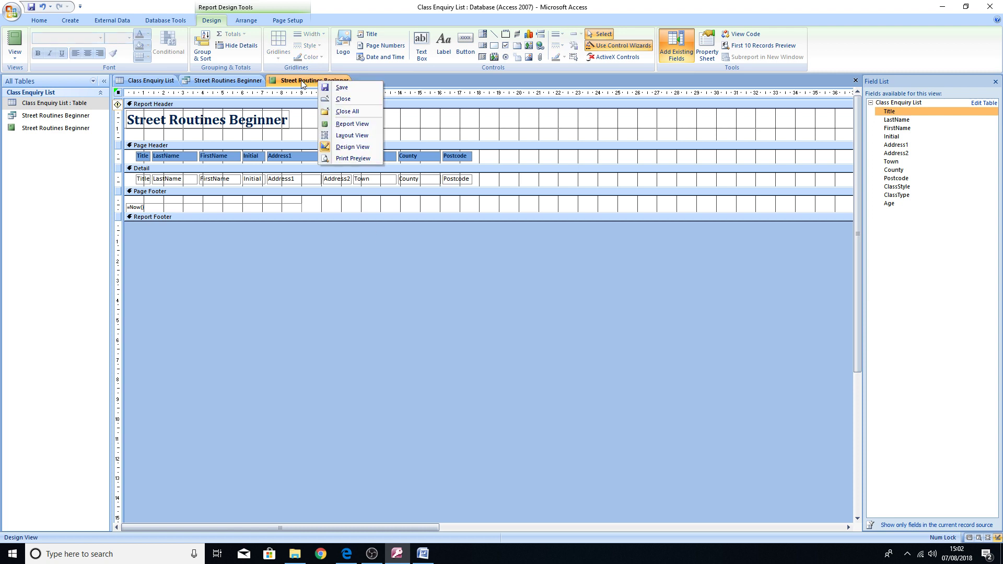
pyautogui.click(353, 158)
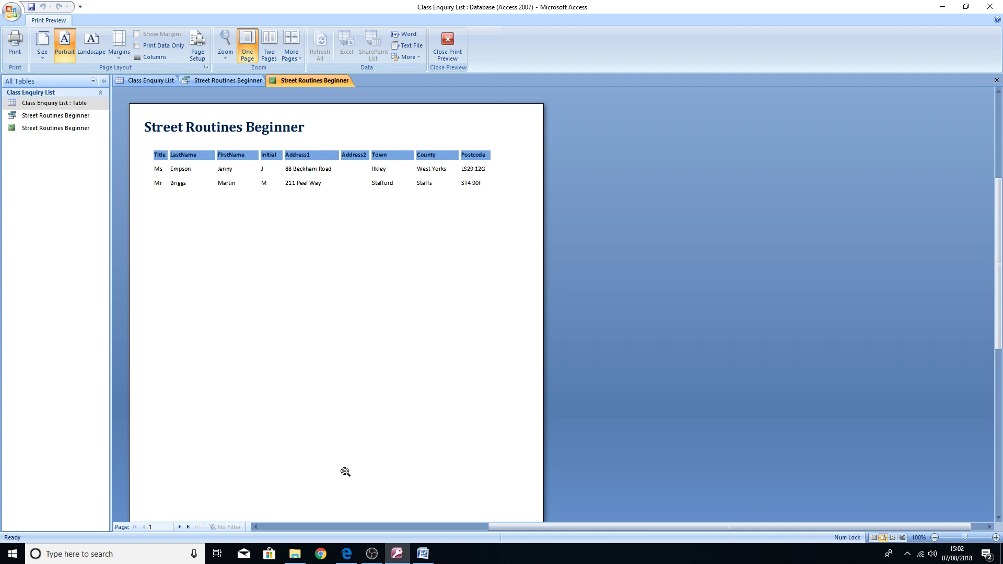
pyautogui.click(346, 553)
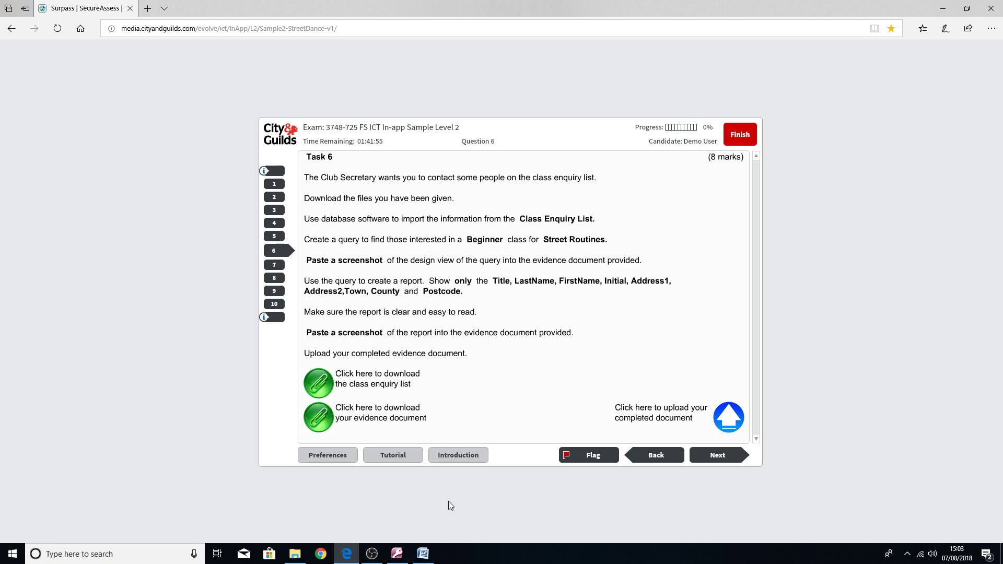
# Paste the report screenshot under the report prompt in the Word evidence document, then save and close it
pyautogui.click(424, 555)
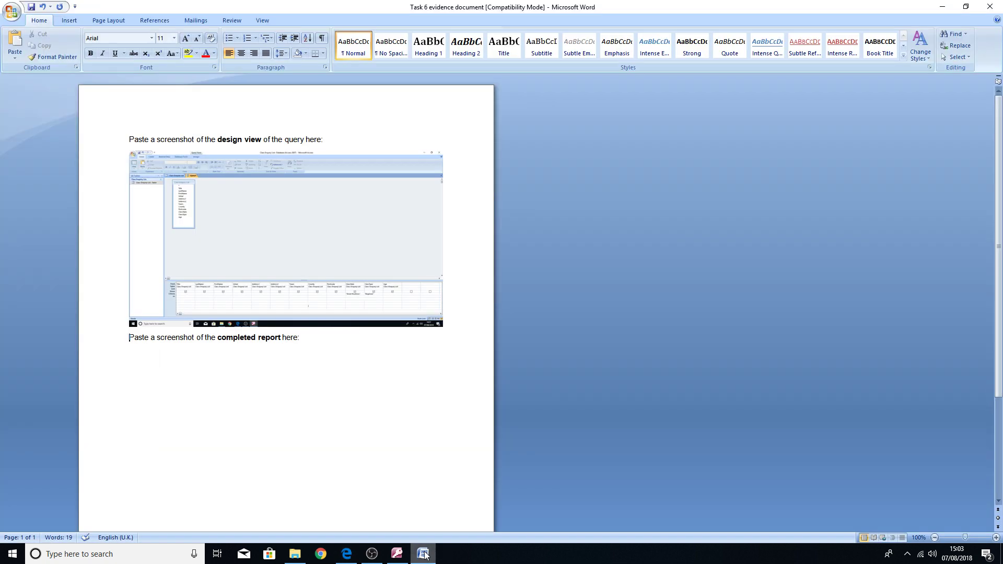
pyautogui.click(398, 555)
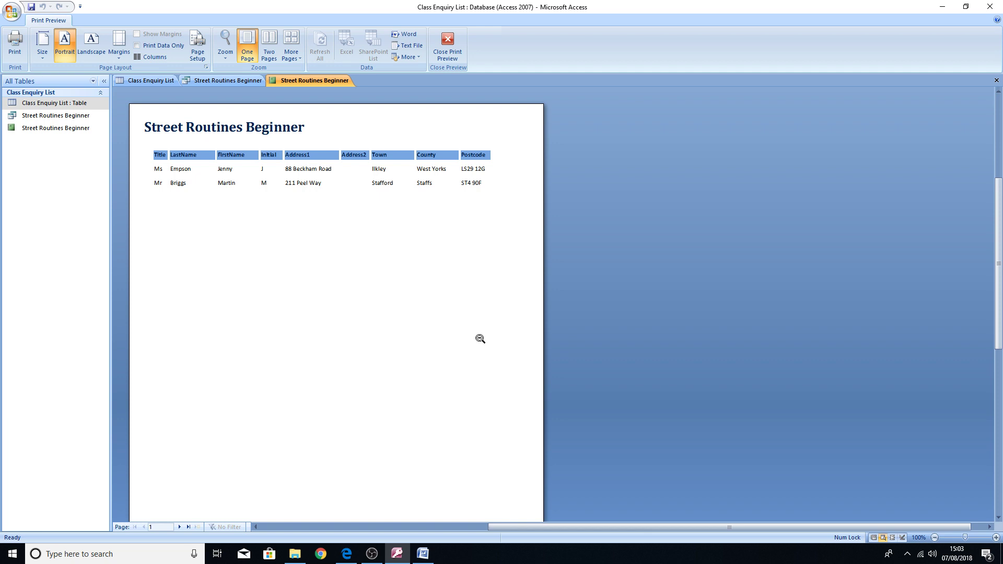
pyautogui.click(427, 557)
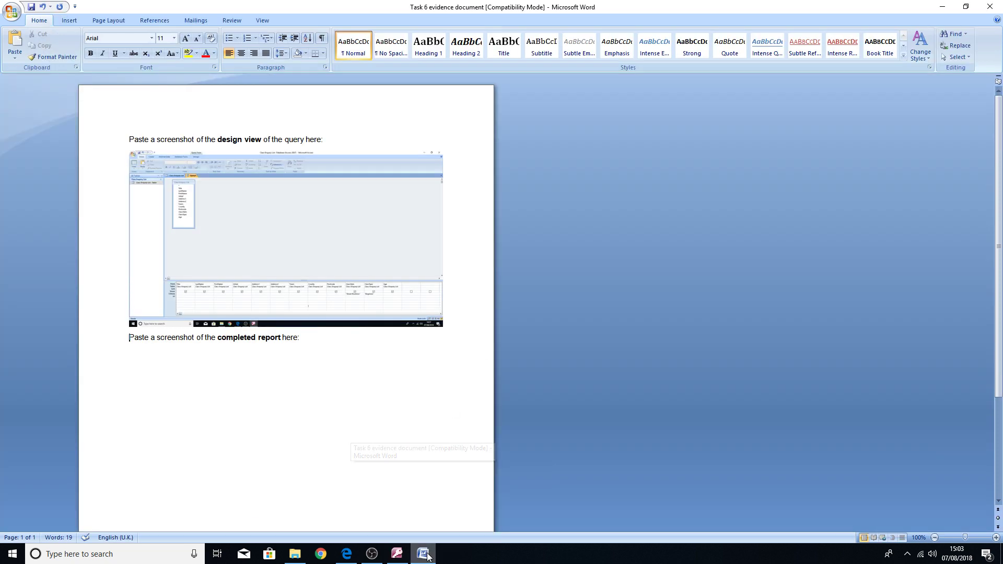
pyautogui.click(140, 358)
pyautogui.rightClick(140, 355)
pyautogui.click(179, 387)
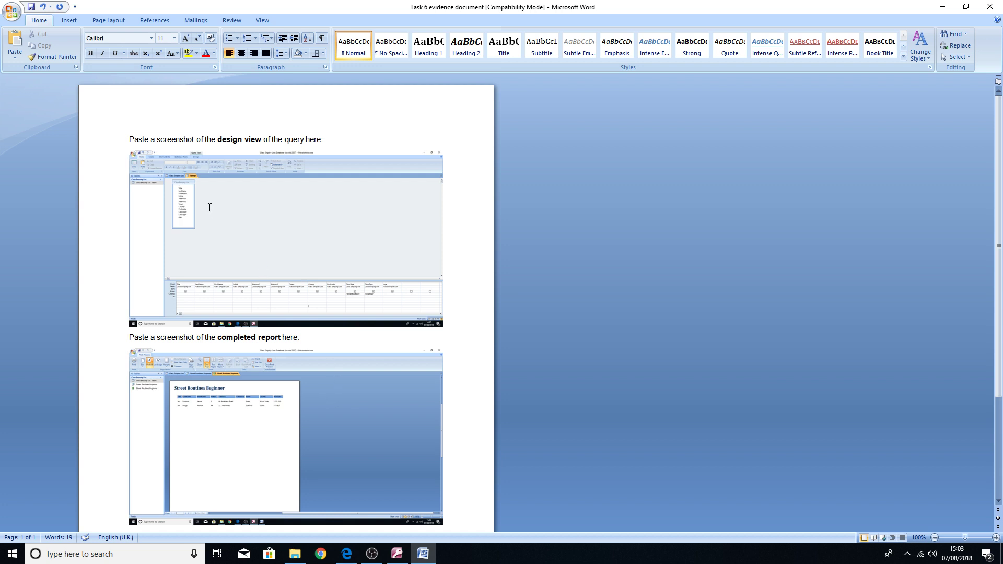
pyautogui.click(31, 7)
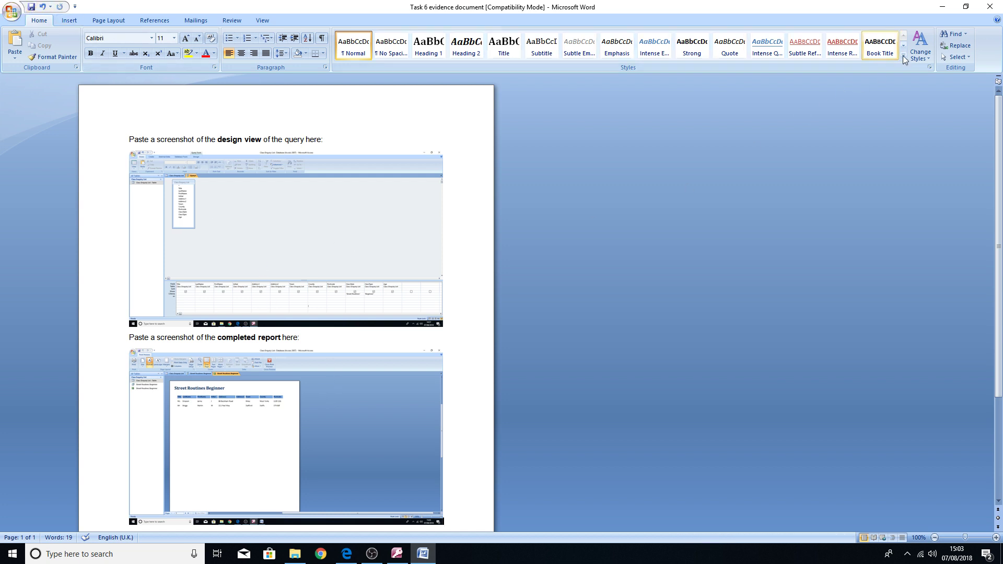
pyautogui.click(990, 8)
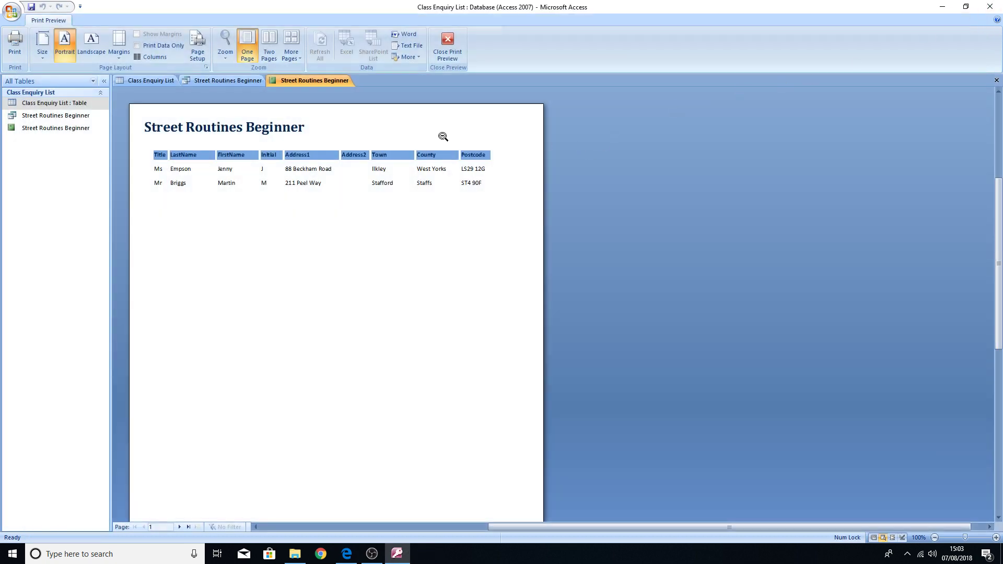
# Save and close Access, then attempt the evidence upload and dismiss the packaged-exam warning
pyautogui.click(32, 7)
pyautogui.click(991, 7)
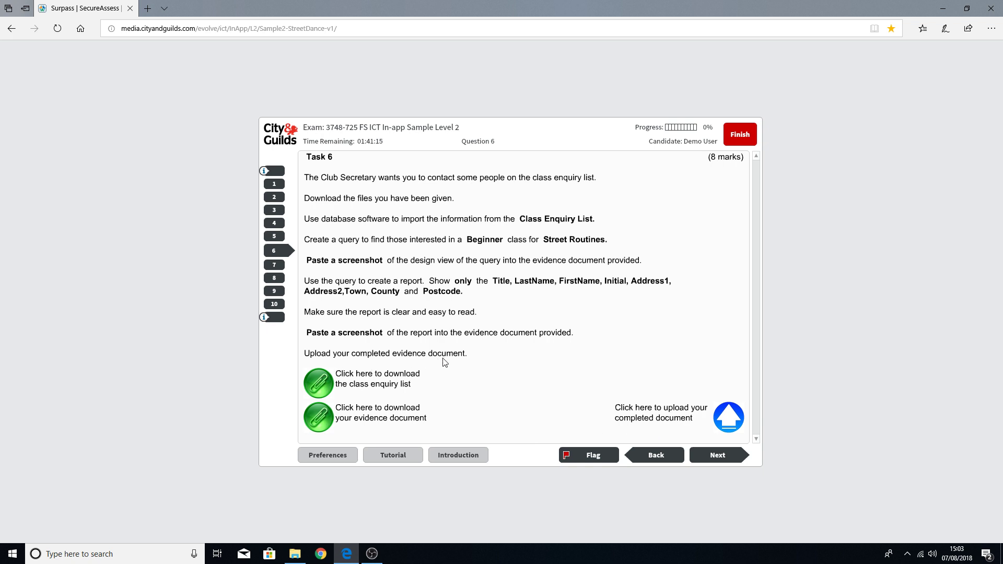
pyautogui.click(732, 421)
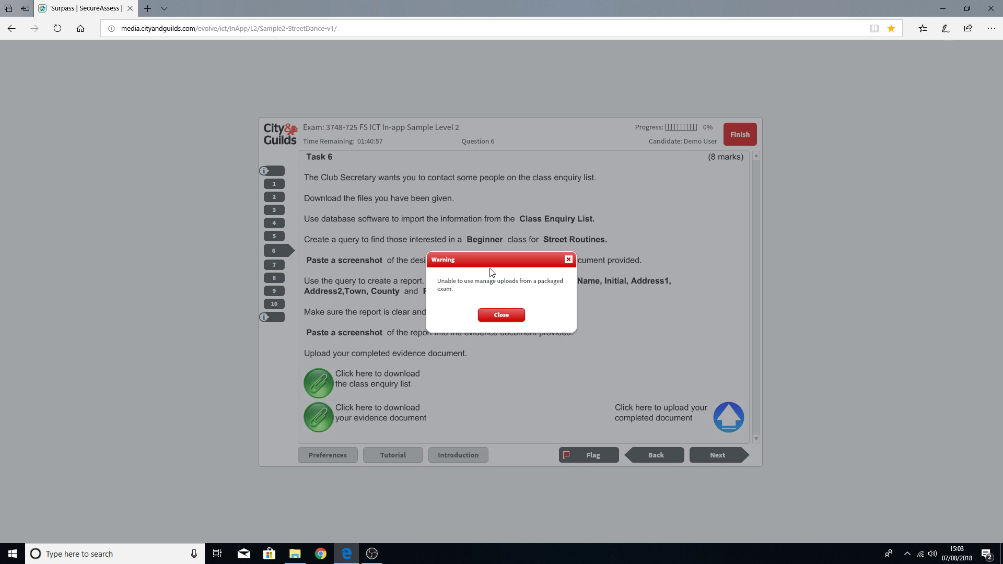
pyautogui.click(497, 315)
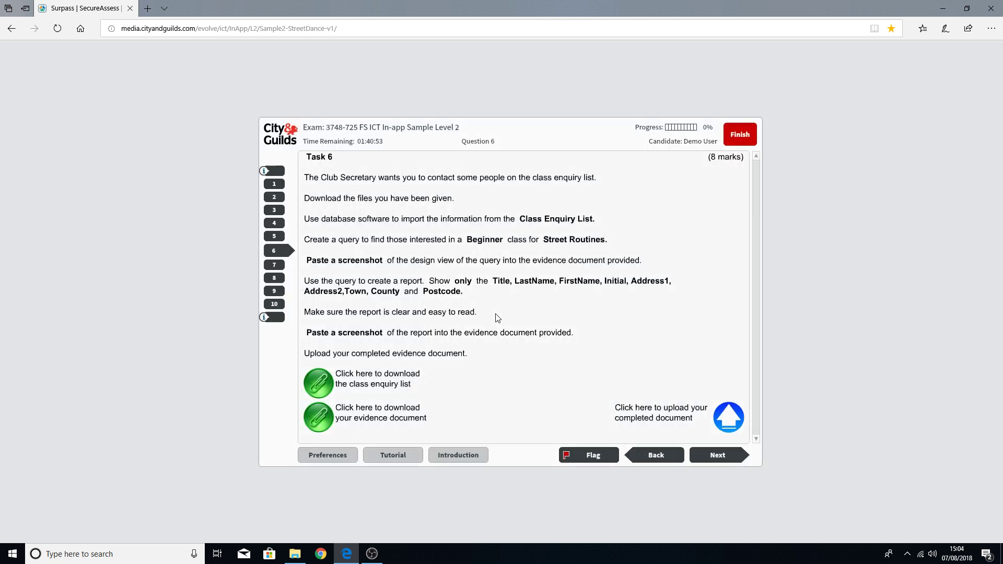